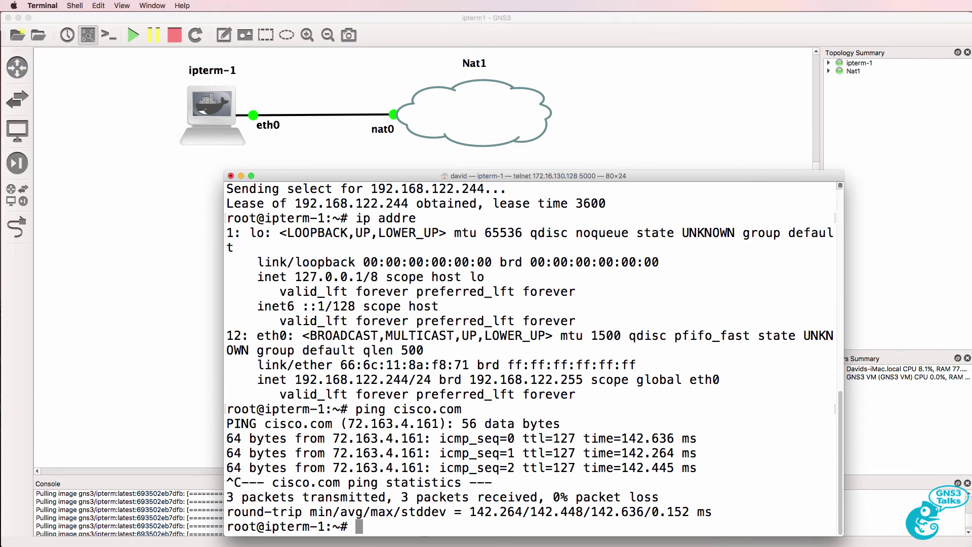
Run apt-get update on ipterm-1 to refresh the Debian package lists
text(apt-get update)
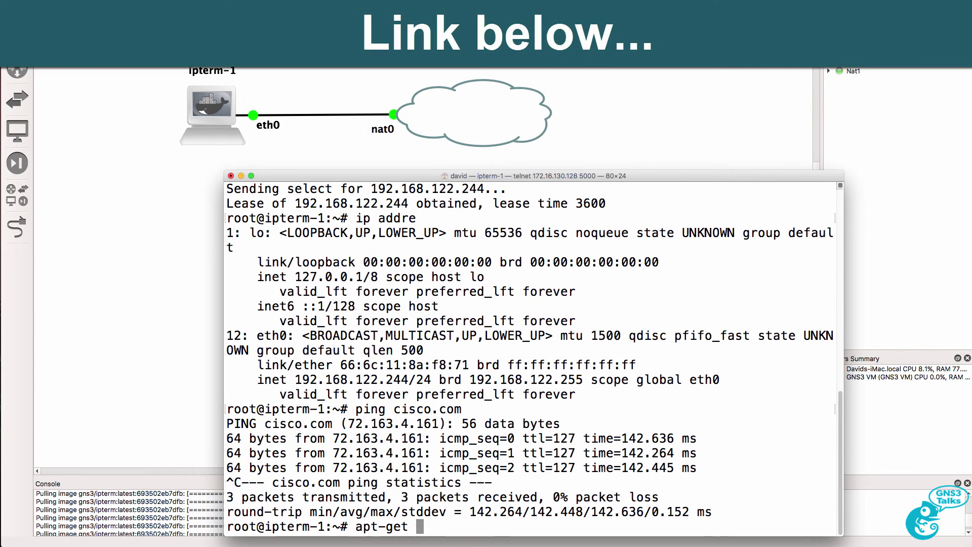
key(Return)
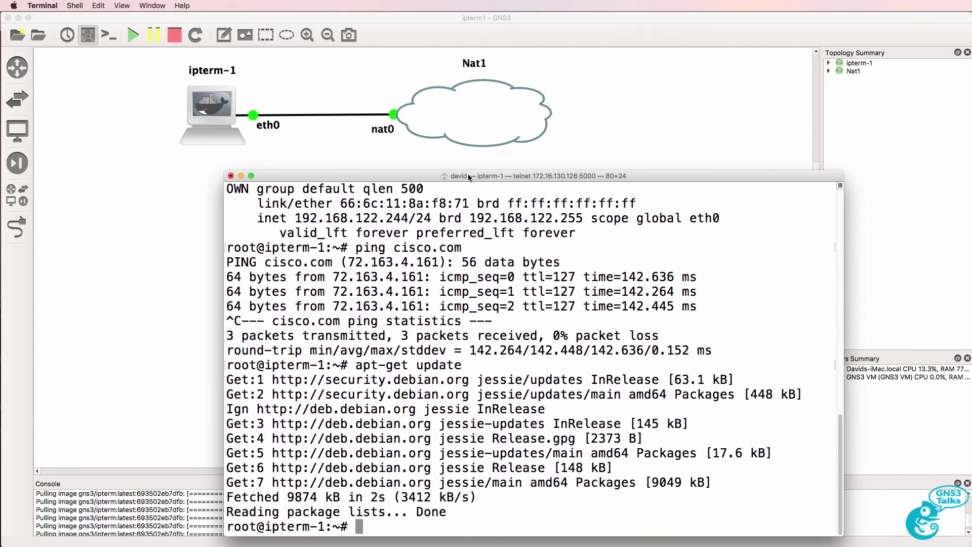
Install Python 2.7 on ipterm-1 with apt-get install python, accepting the 12 new packages
drag(468, 175, 465, 161)
text(ap)
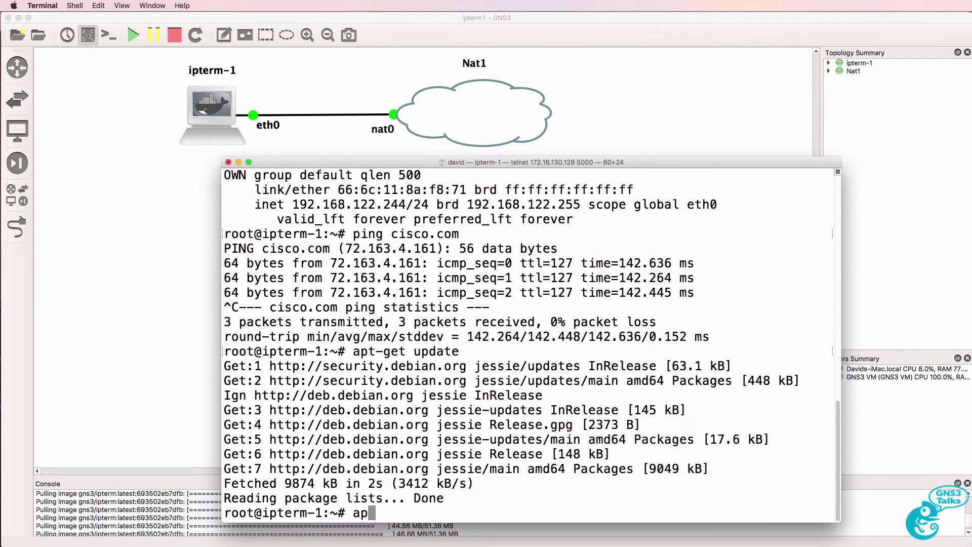
text(t-get )
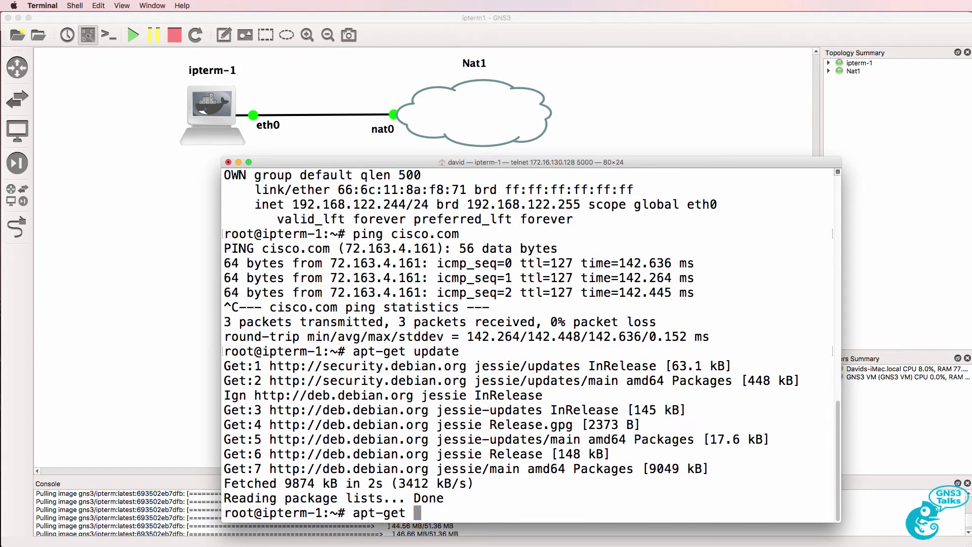
text(install python)
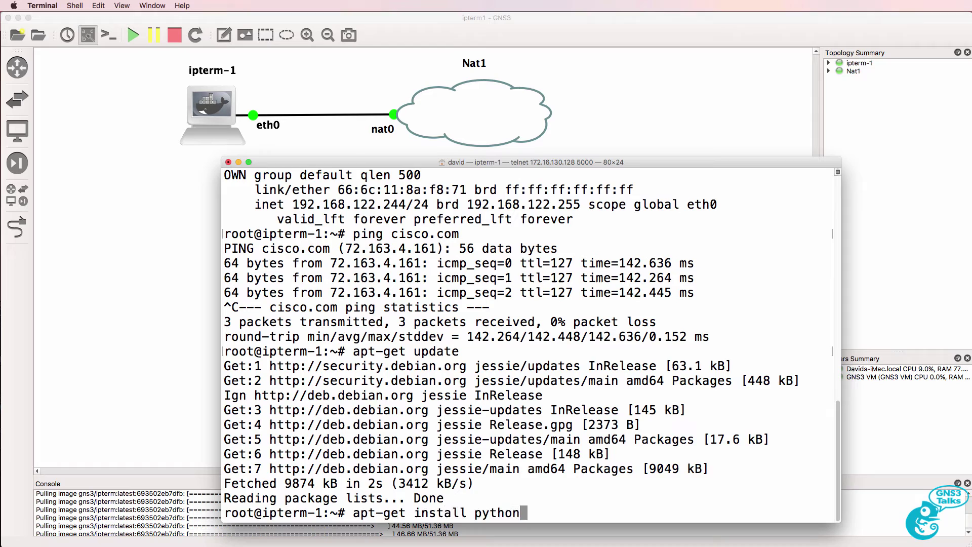
key(Return)
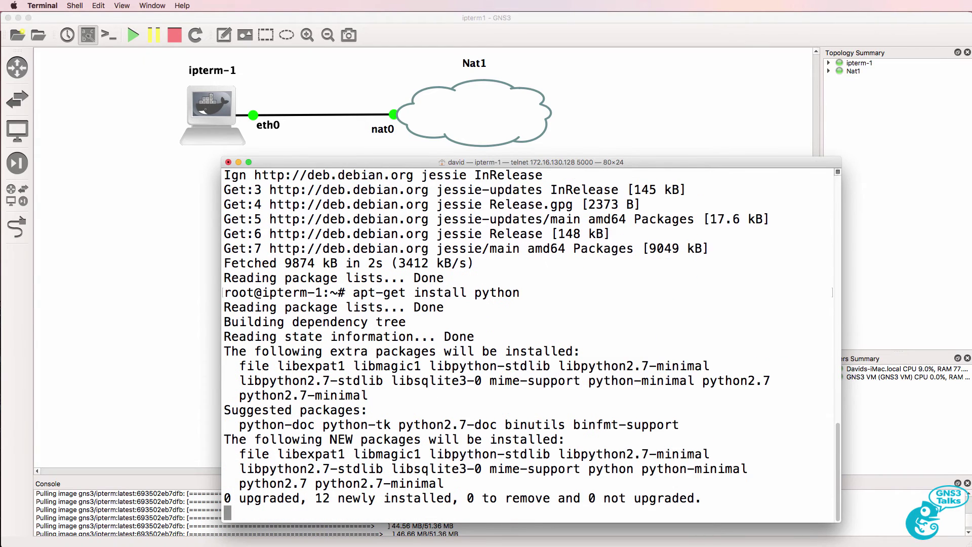
text(y)
key(Return)
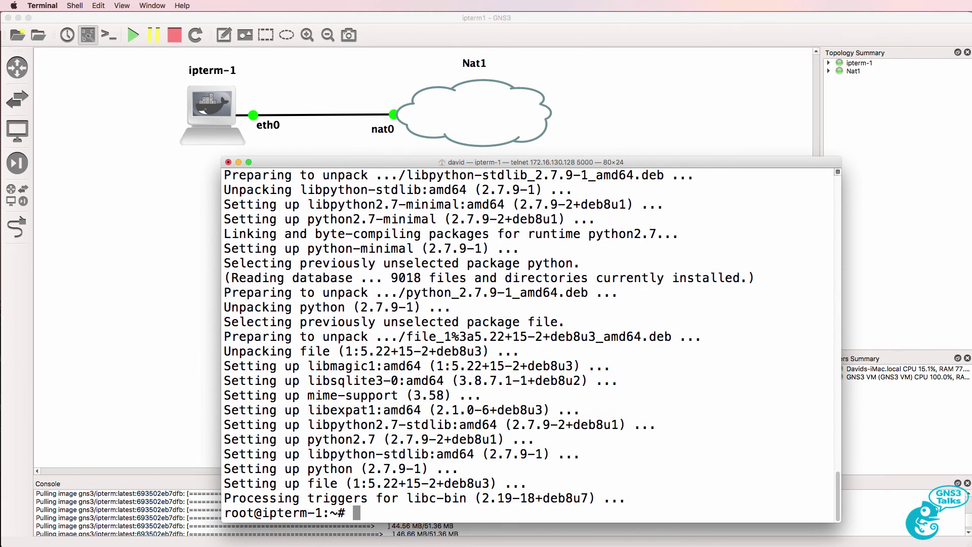
Install Python 3.4.2 on ipterm-1 with apt-get install python3, confirming the extra packages
key(Up)
text(3)
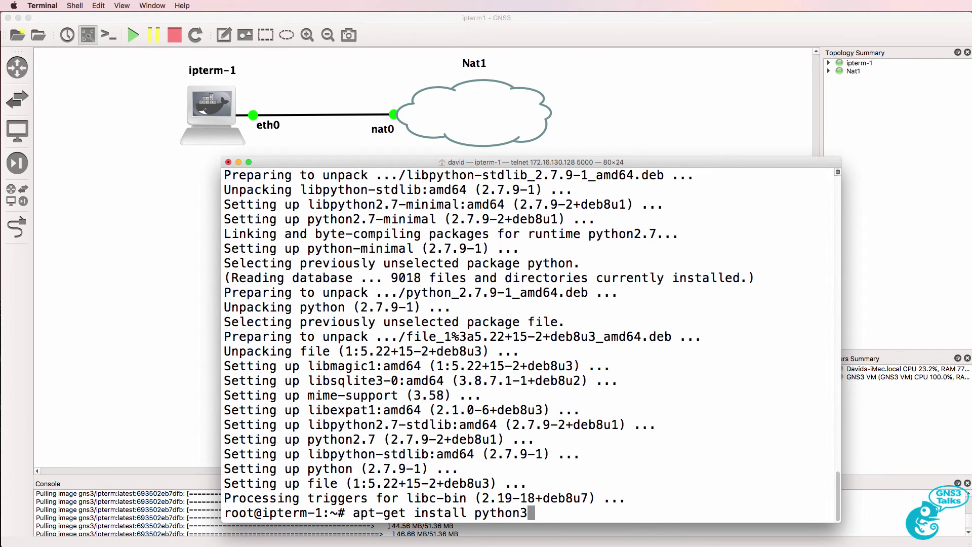
key(Return)
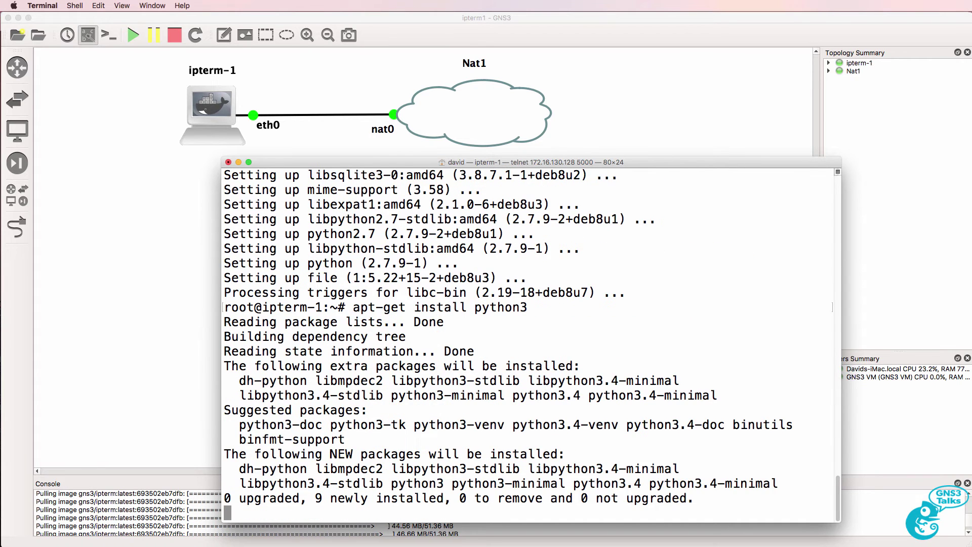
text(y)
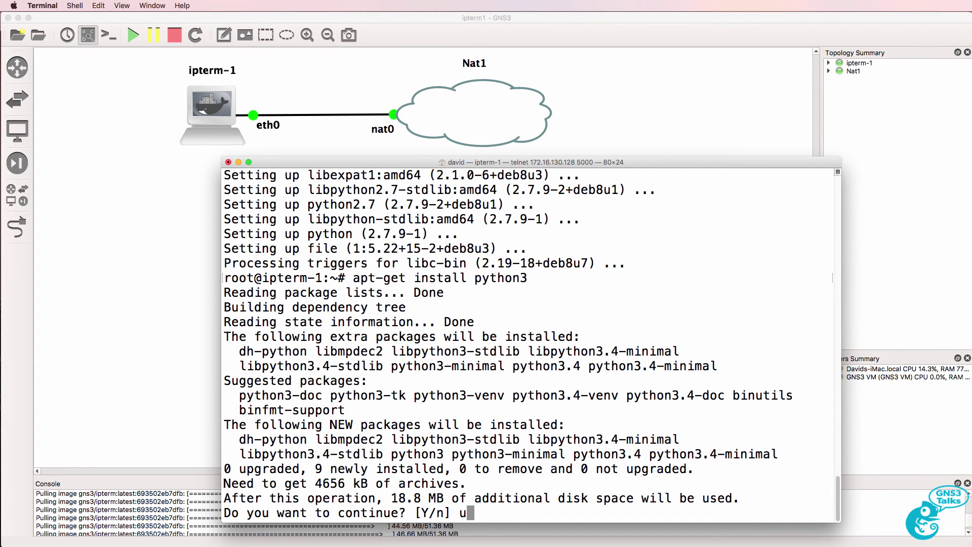
key(Return)
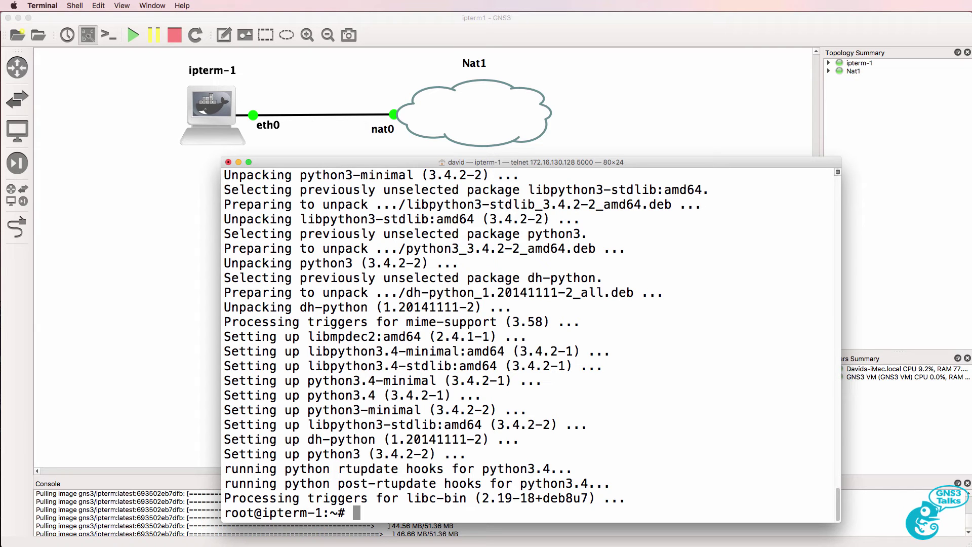
text(python)
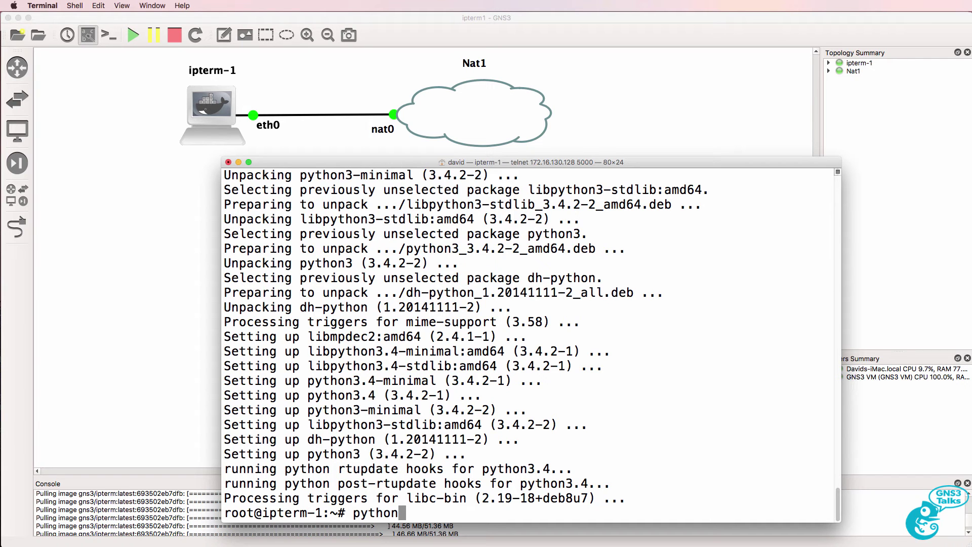
Start Python 2.7.9 and evaluate 1 + 1, 1 + 10 and 3*3
key(Return)
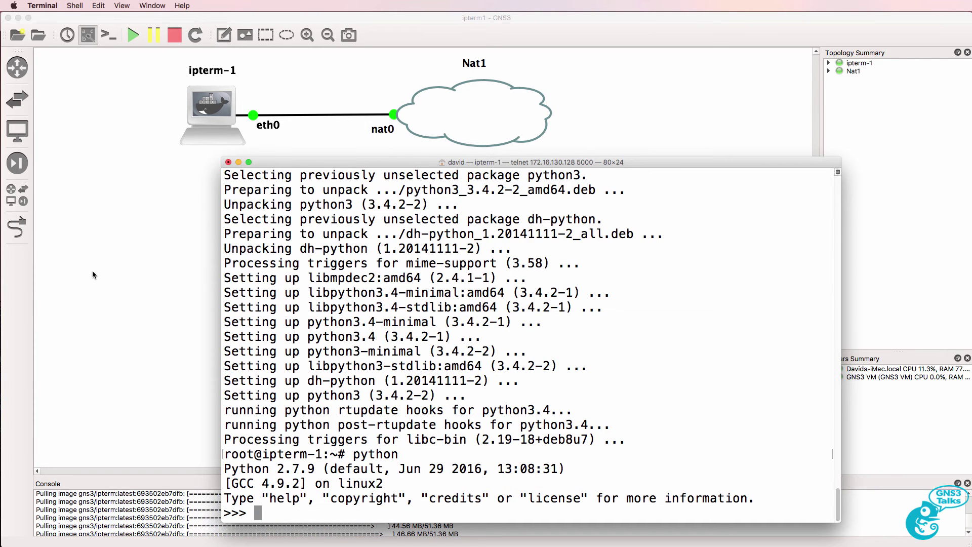
drag(324, 469, 205, 464)
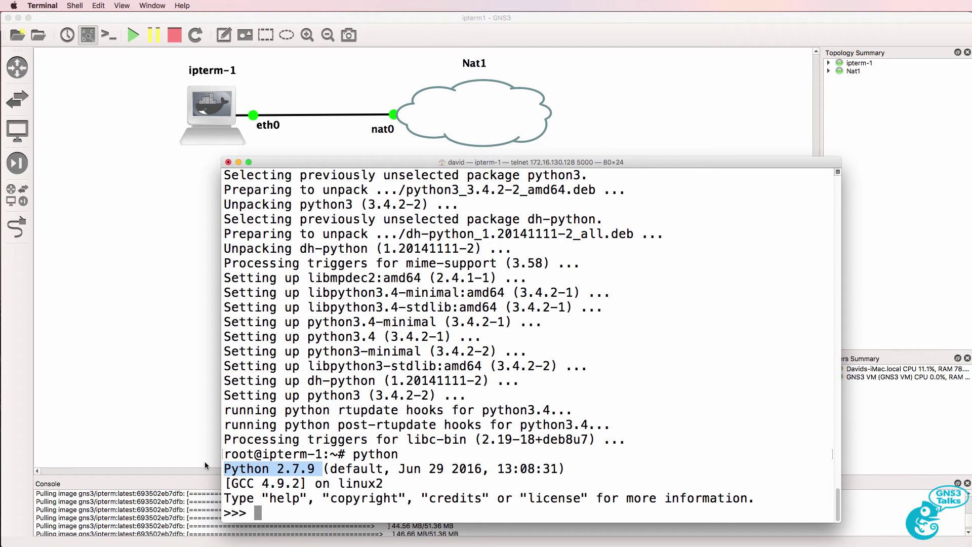
text(1 + 1)
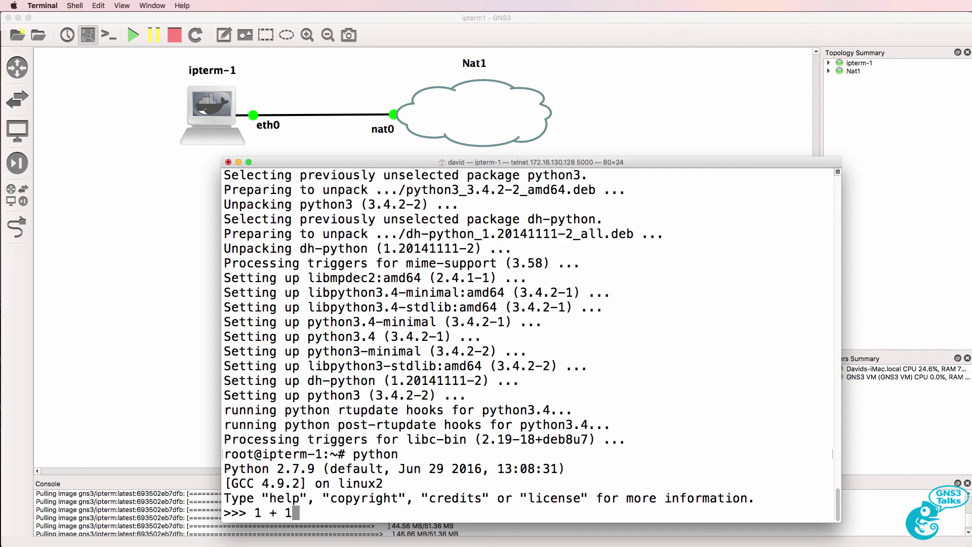
key(Return)
text(1 + 10)
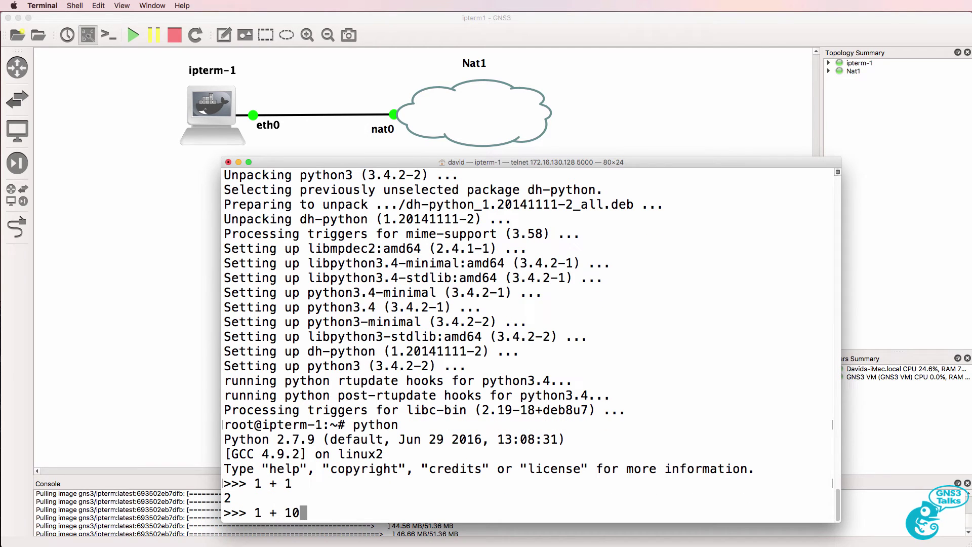
key(Return)
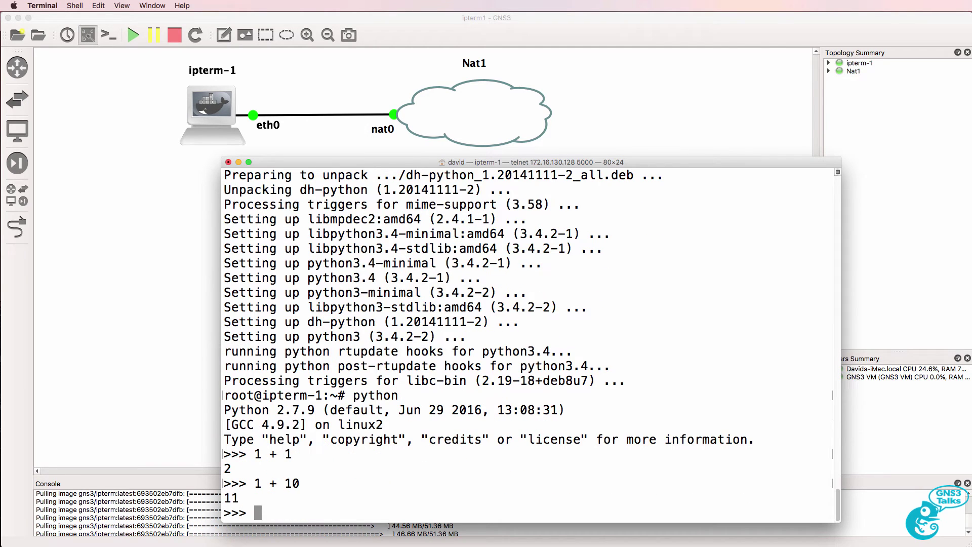
text(3*3)
key(Return)
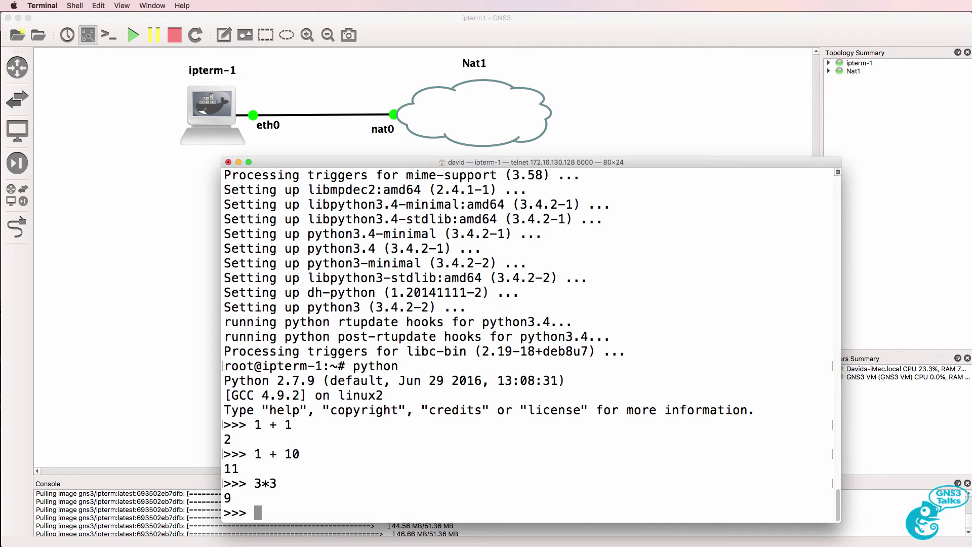
Print "Hello World" in Python 2.7.9, then exit with quit()
text(print "Hello W)
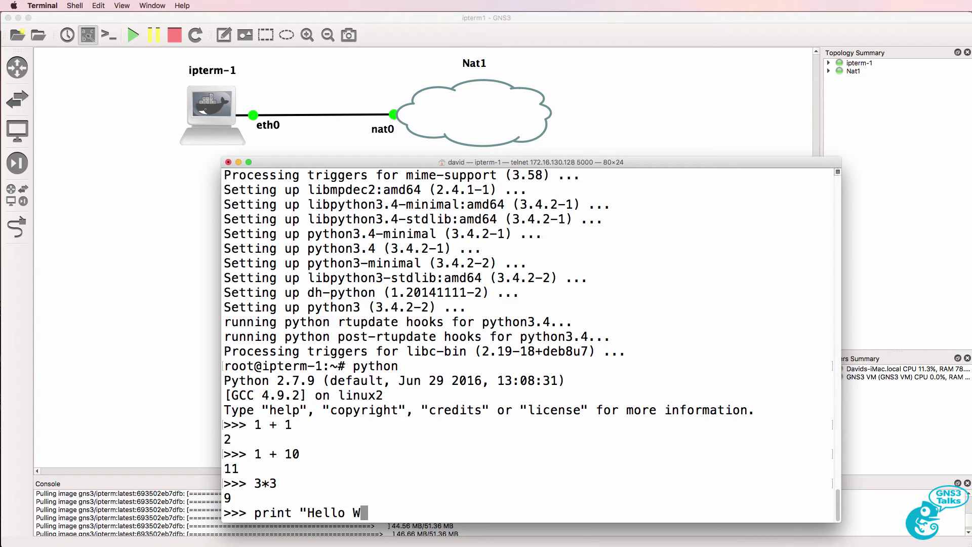
text(orld)
key(BackSpace)
key(BackSpace)
text(rld")
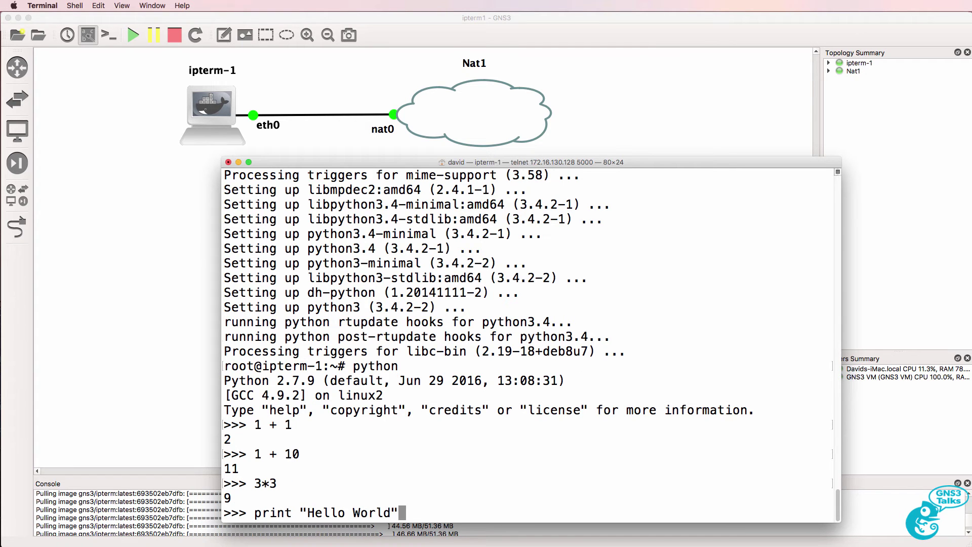
key(Return)
text(quit())
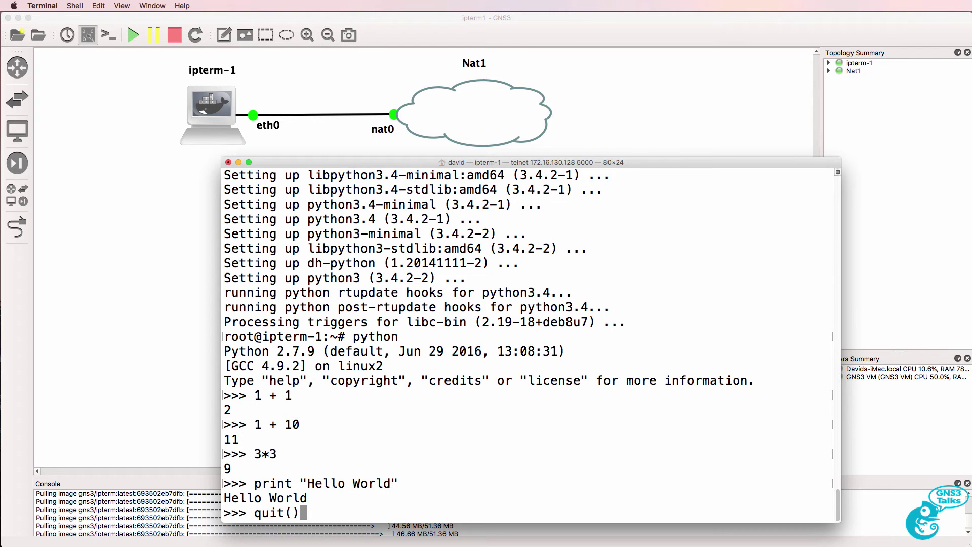
key(Return)
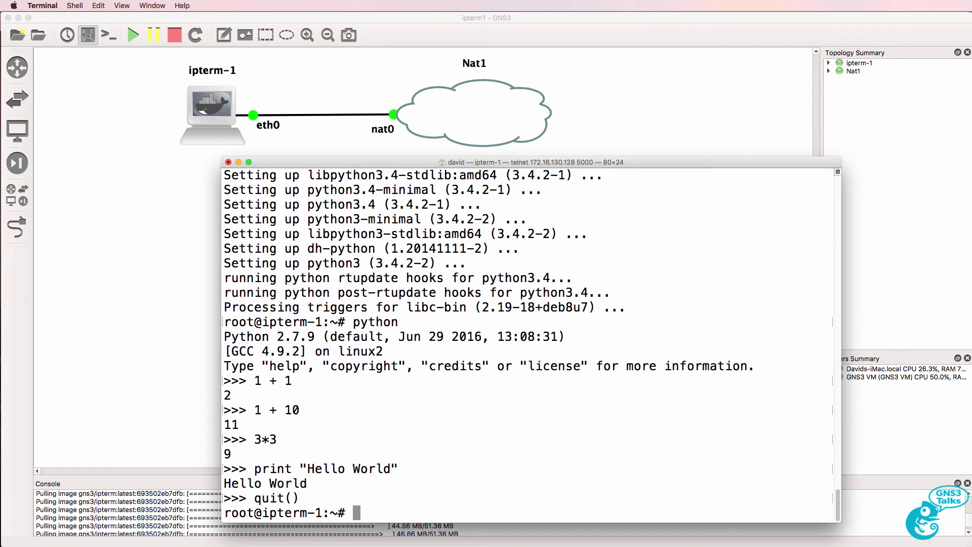
Start python3 and try print "Hello World" without parentheses, getting a SyntaxError
text(python3)
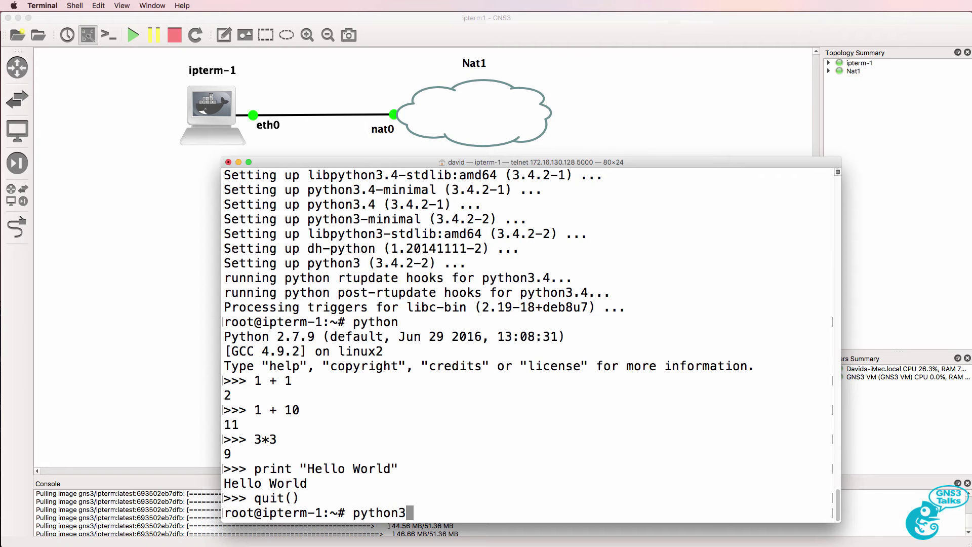
key(Return)
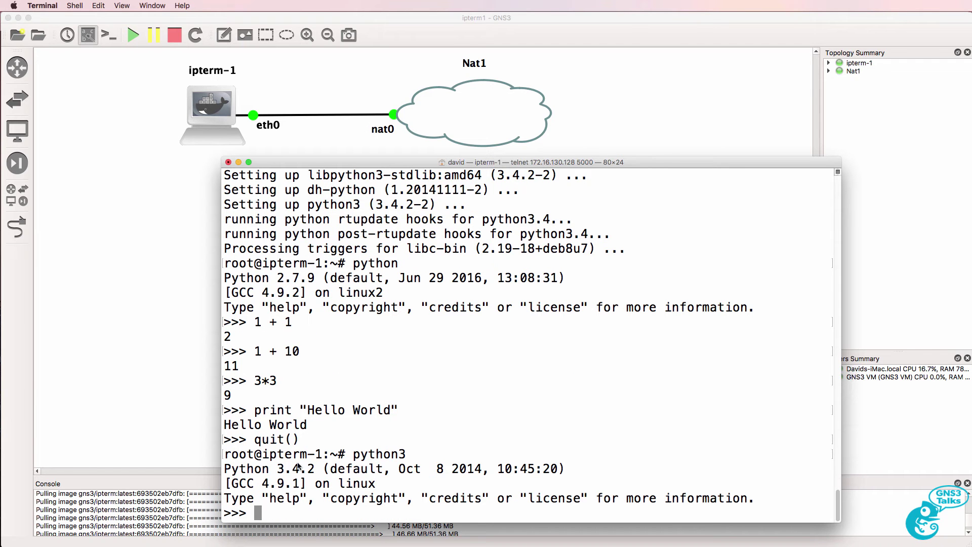
drag(315, 469, 221, 471)
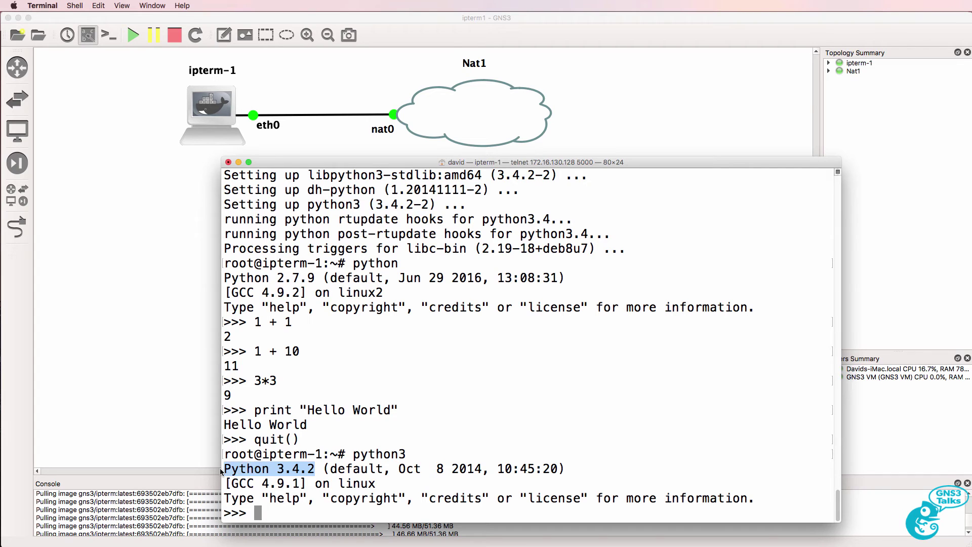
click(435, 456)
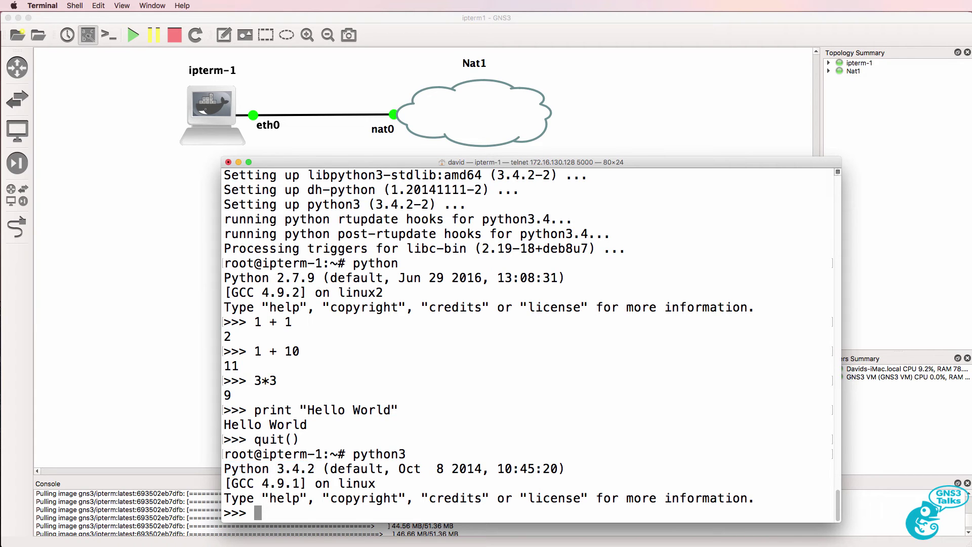
text(print "W)
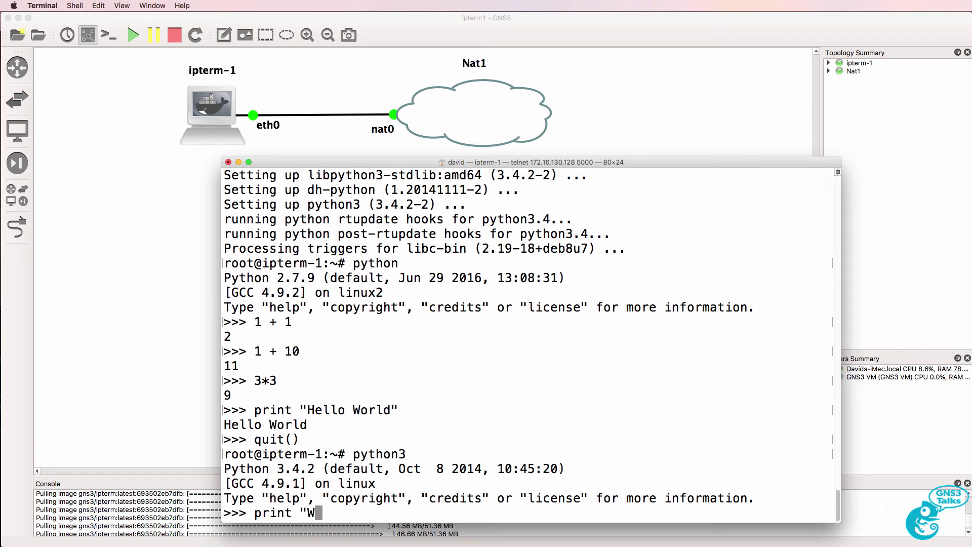
key(BackSpace)
text(Hello Wo)
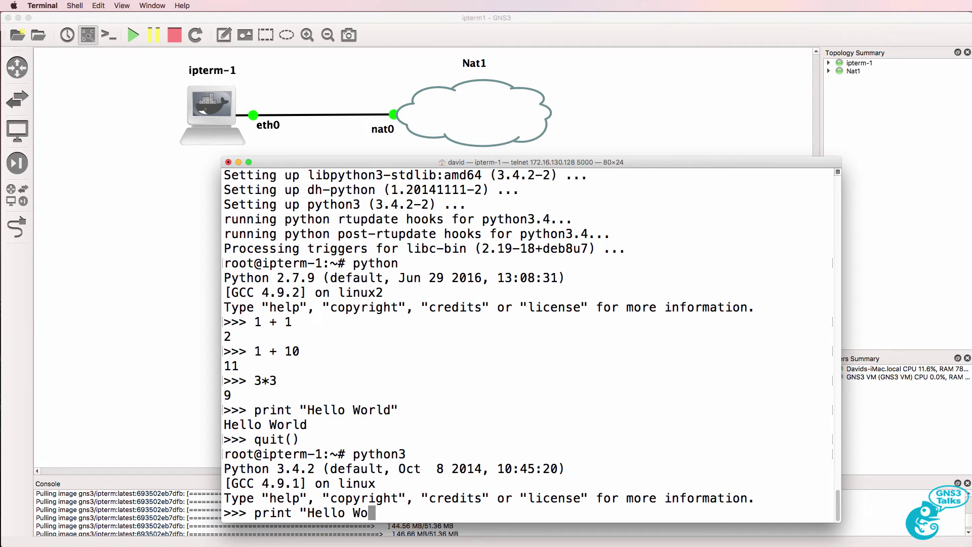
text(rld")
key(Return)
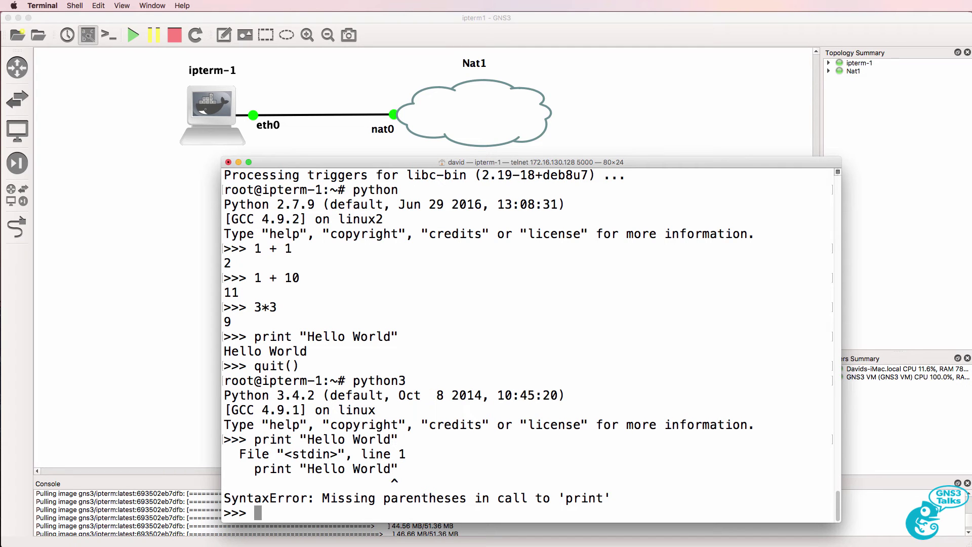
Rerun it as print('Hello World') in Python 3.4.2, then quit()
key(Up)
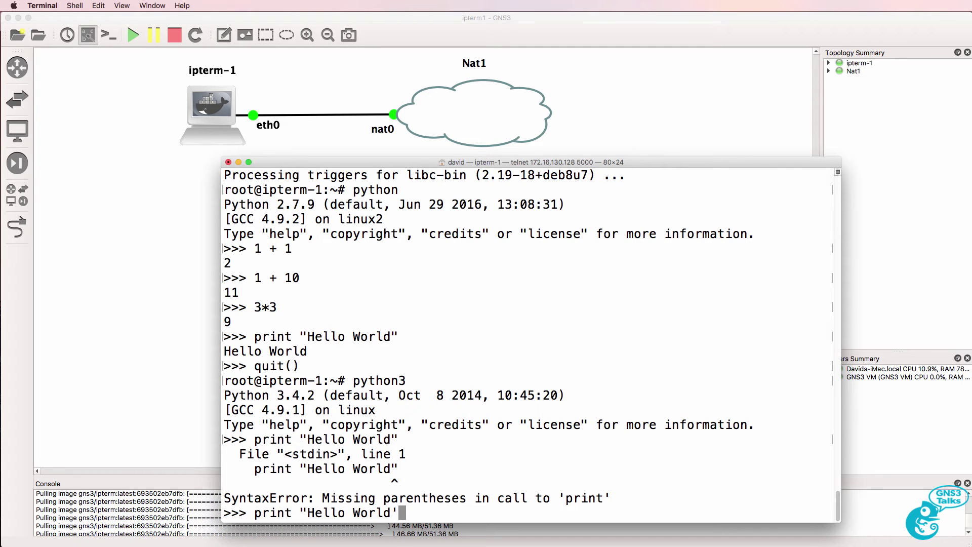
text())
key(Left)
key(Left)
key(Left)
key(Left)
key(Left)
key(Left)
key(Left)
key(Left)
key(Left)
key(Left)
key(Left)
key(Left)
key(Left)
key(BackSpace)
text((')
key(Return)
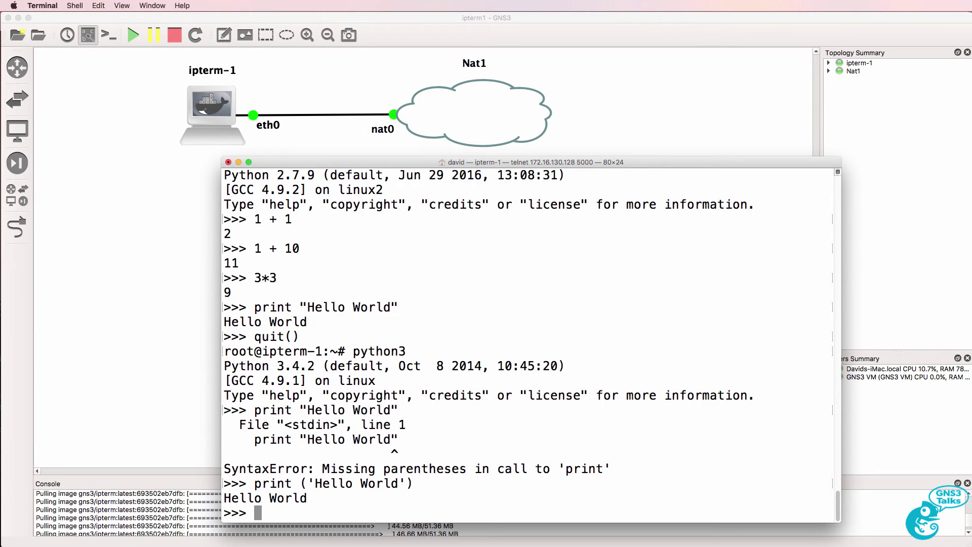
text(quit())
key(Return)
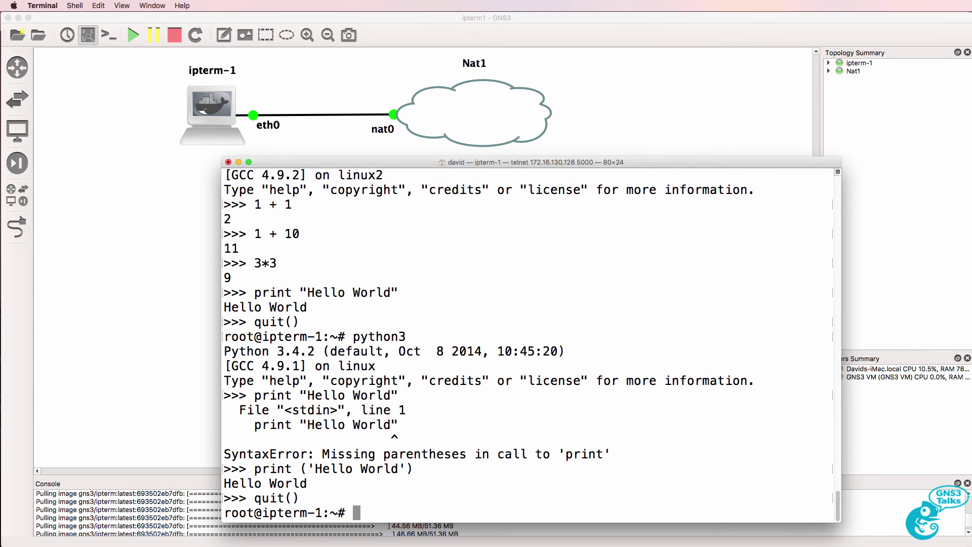
Start python2 and print "Hello World" without parentheses
text(python2)
key(Return)
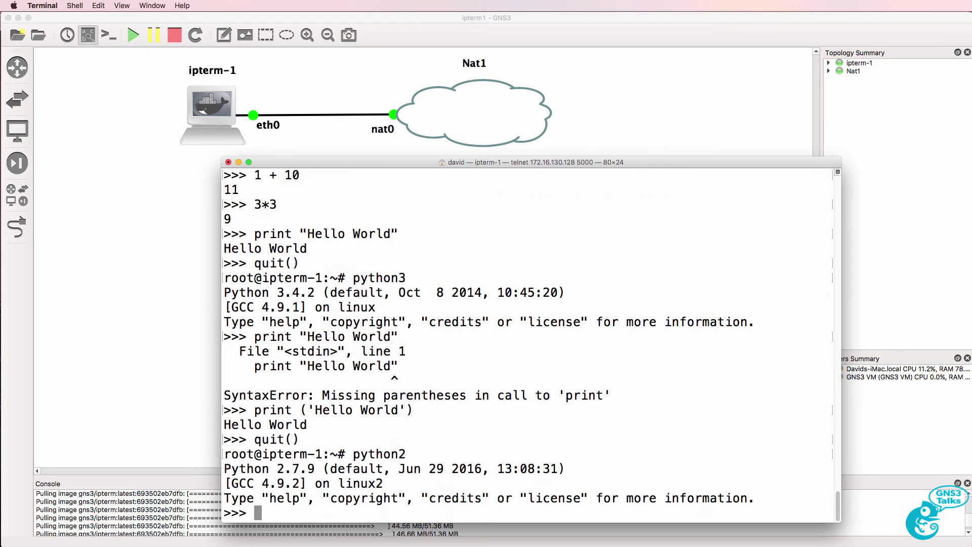
text(print "Hello Wolrd)
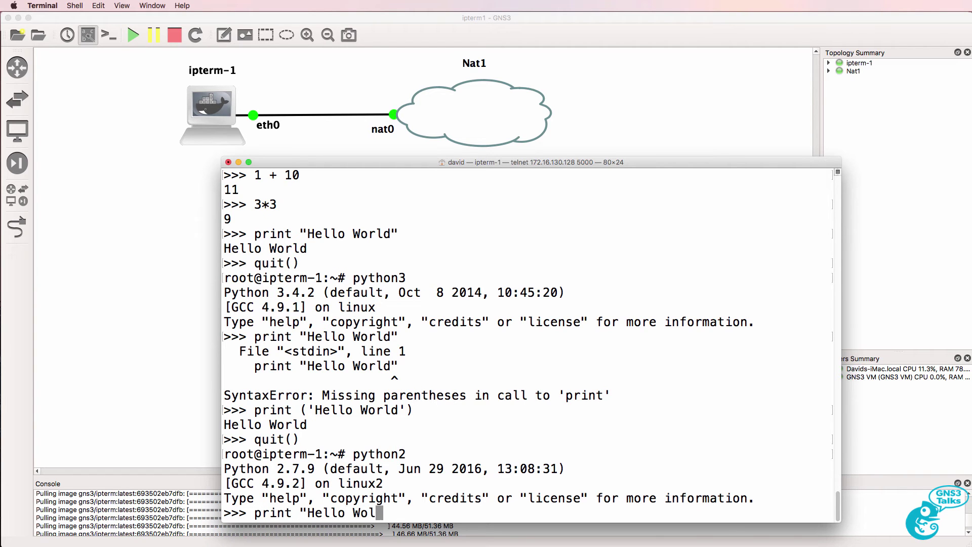
key(BackSpace)
key(BackSpace)
key(BackSpace)
text(rld")
key(Return)
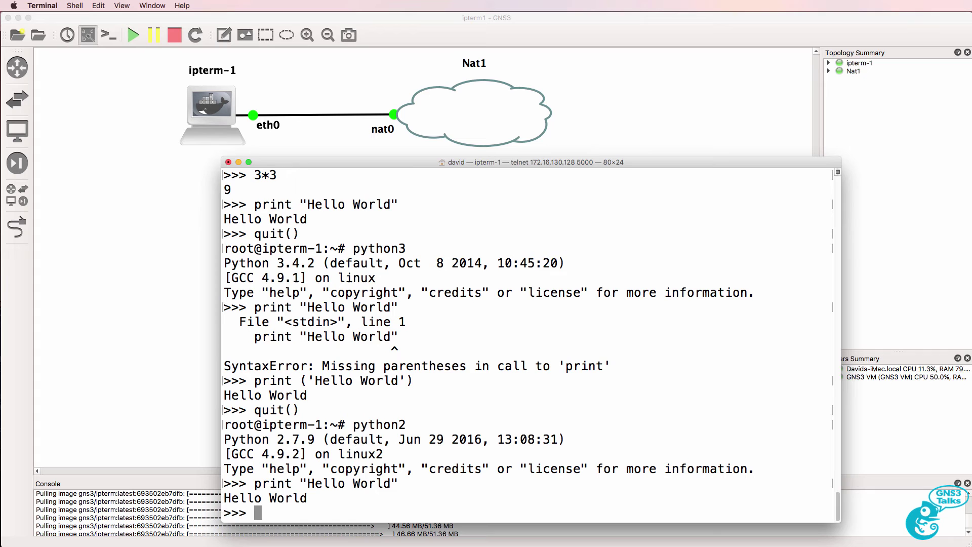
In a new local Terminal window, start Python 2.7.10 and exit it with quit()
key(super+n)
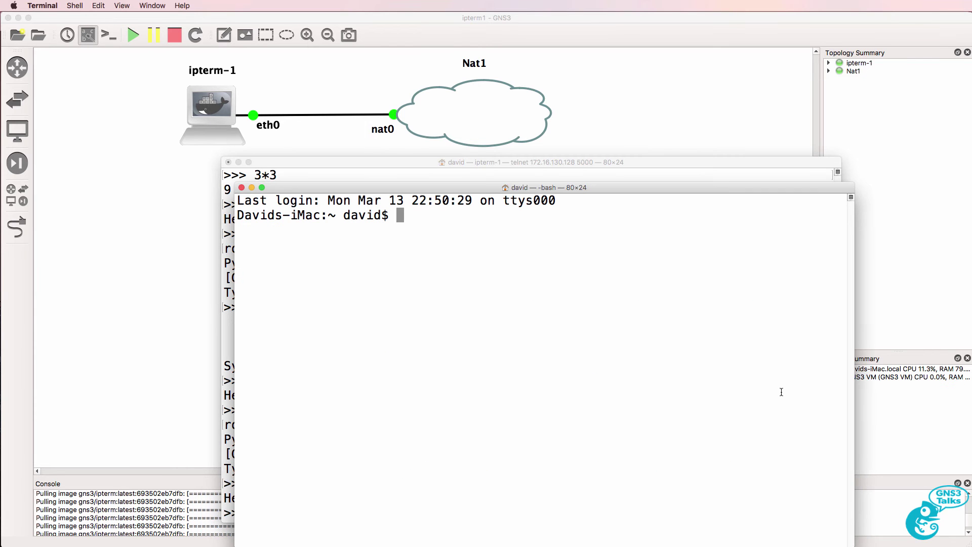
text(python)
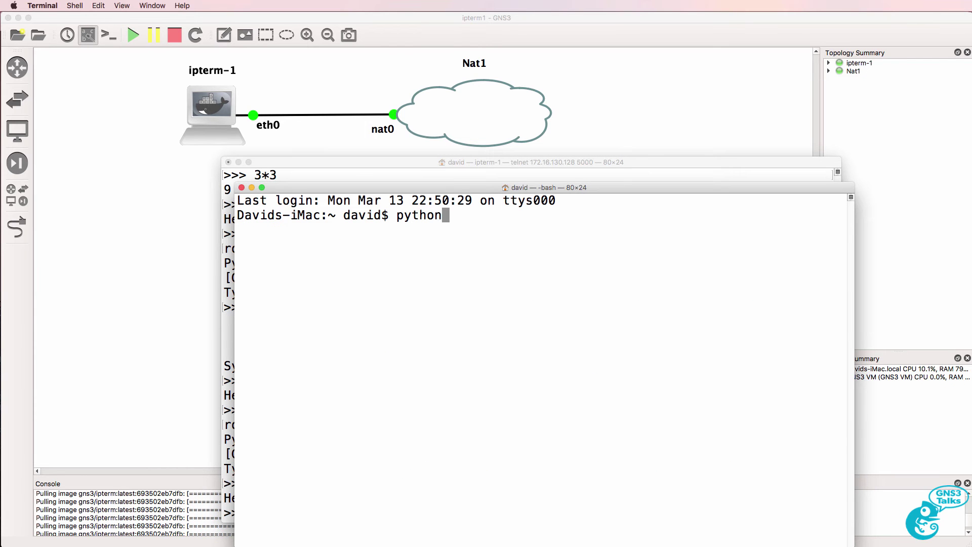
key(Return)
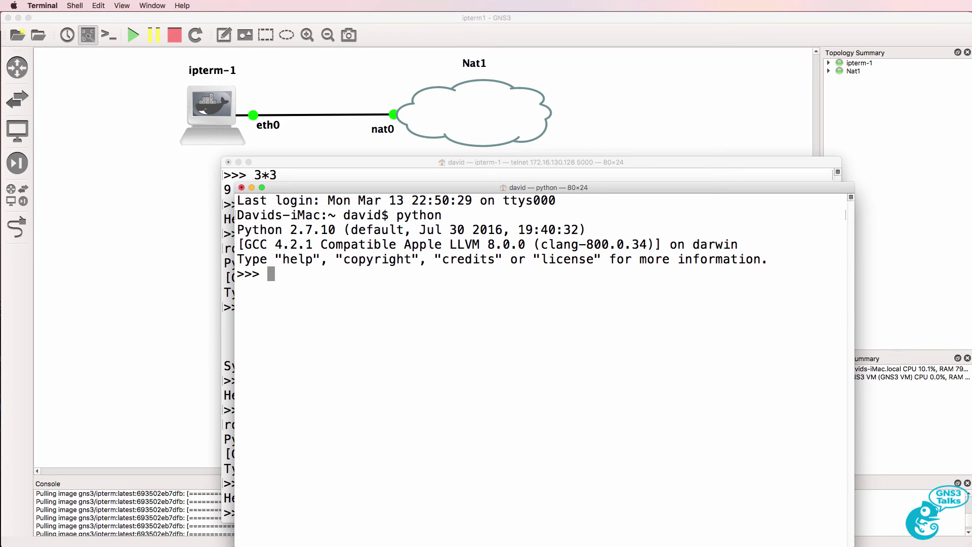
text(quit())
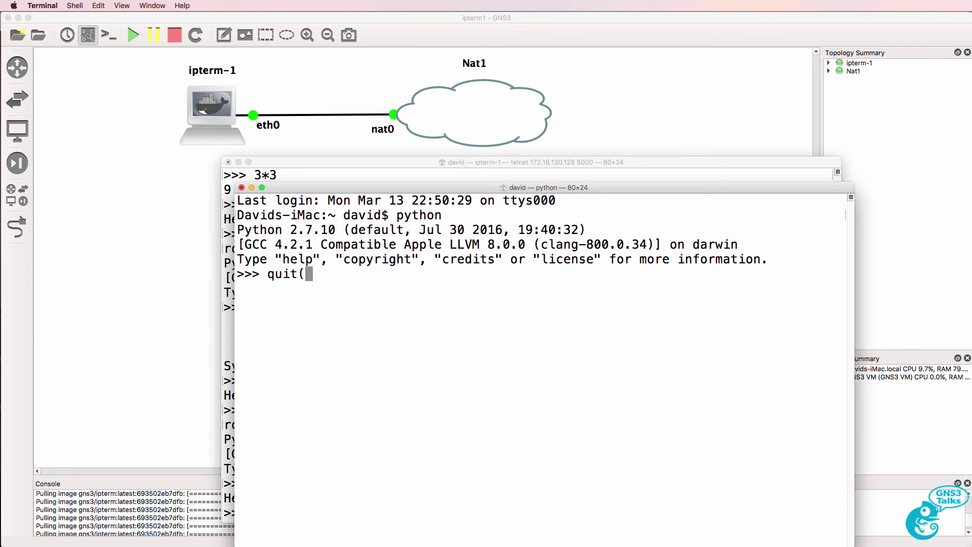
key(Return)
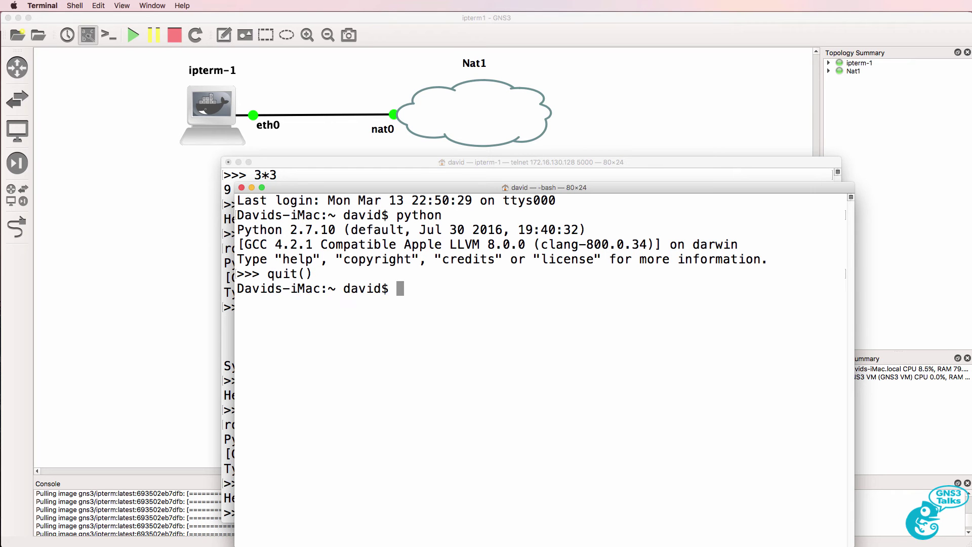
Add a Cisco NX-OSv 7.3.0 switch below the cloud and start it
click(105, 161)
click(18, 100)
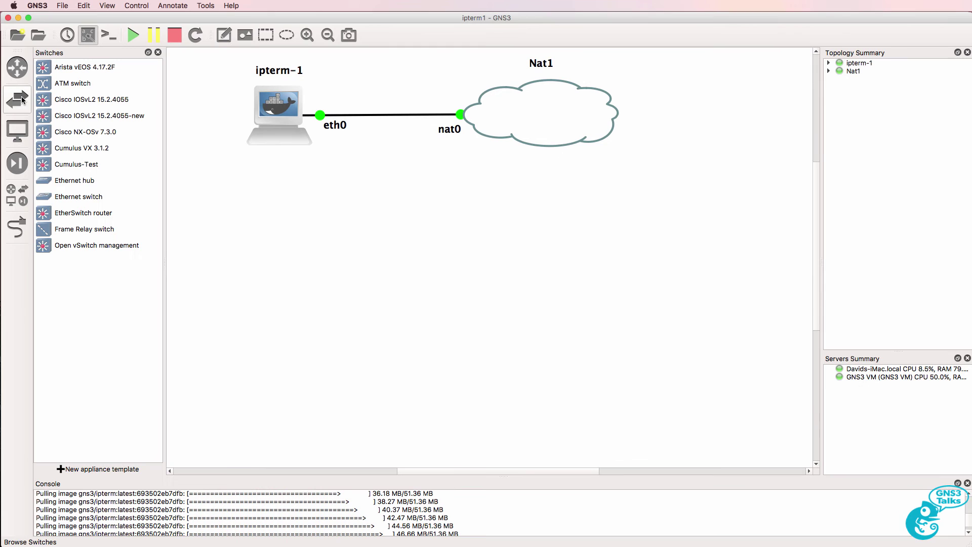
click(83, 132)
drag(173, 140, 539, 248)
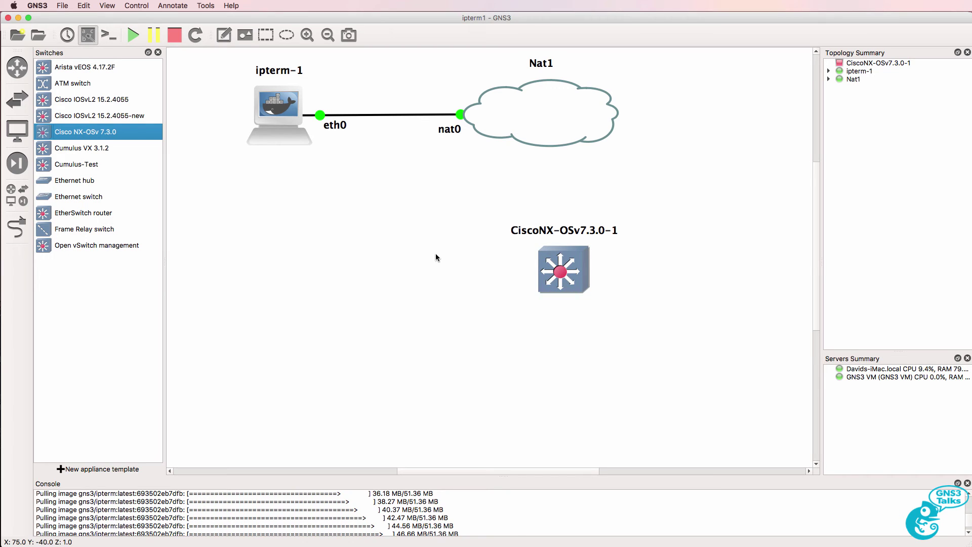
right_click(574, 267)
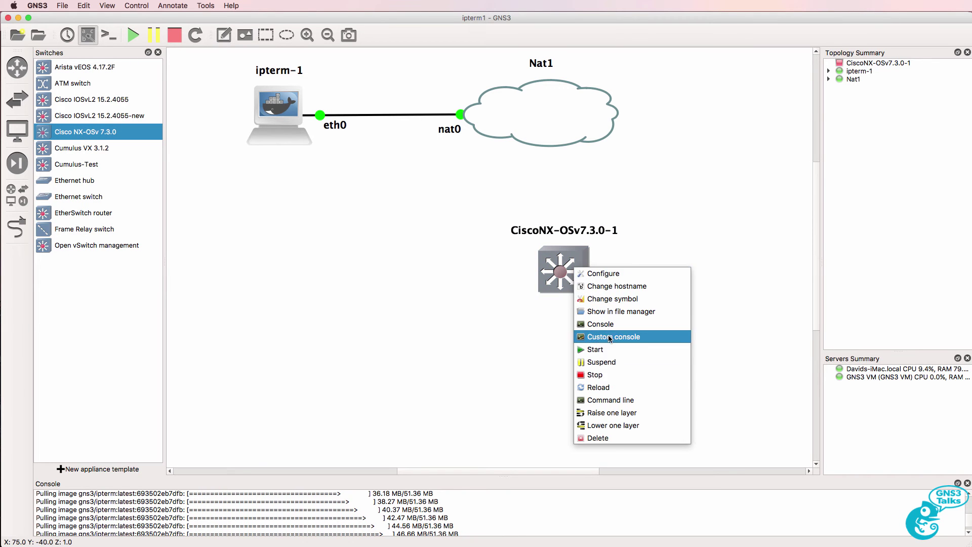
click(608, 349)
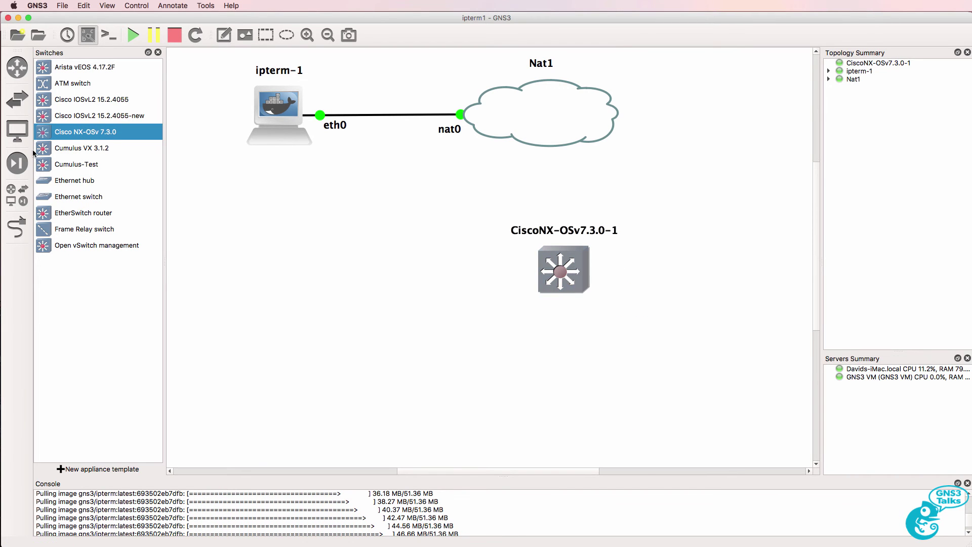
Add an Arista vEOS switch to the canvas, start it, and open its console
drag(71, 67, 315, 260)
right_click(332, 272)
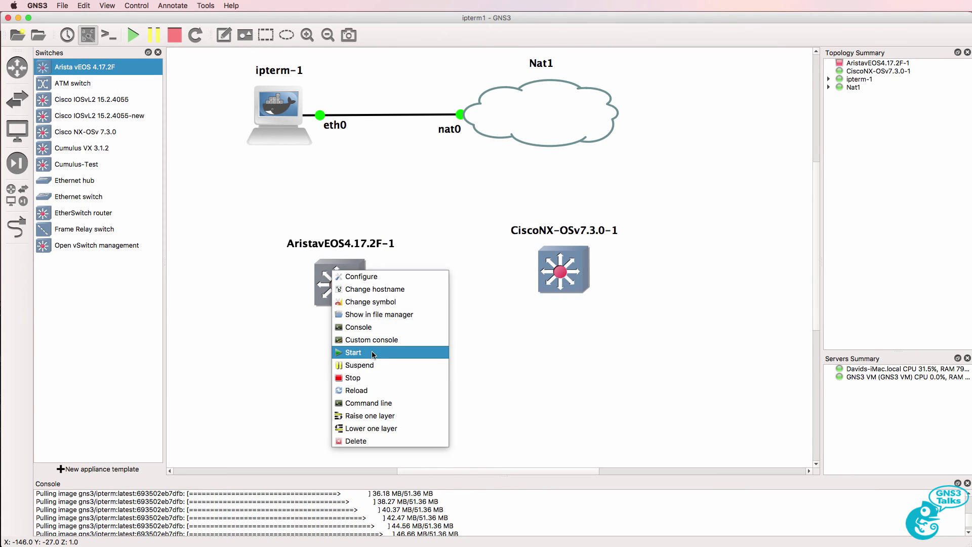
click(373, 353)
click(158, 53)
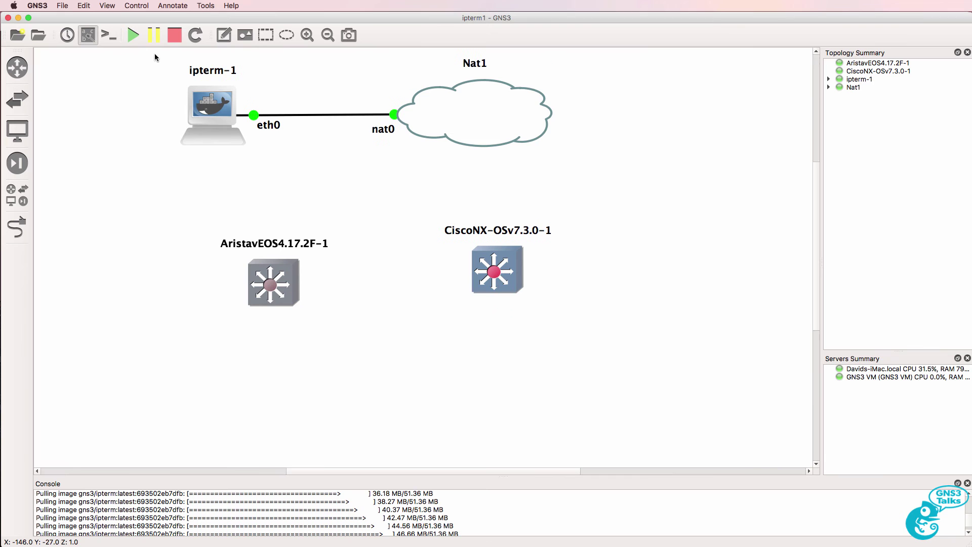
drag(263, 277, 247, 243)
right_click(234, 232)
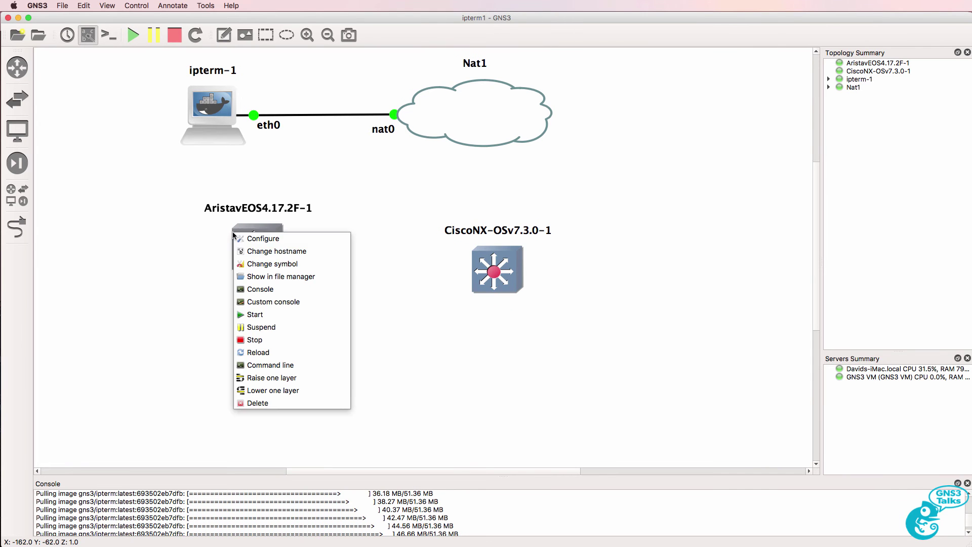
click(272, 291)
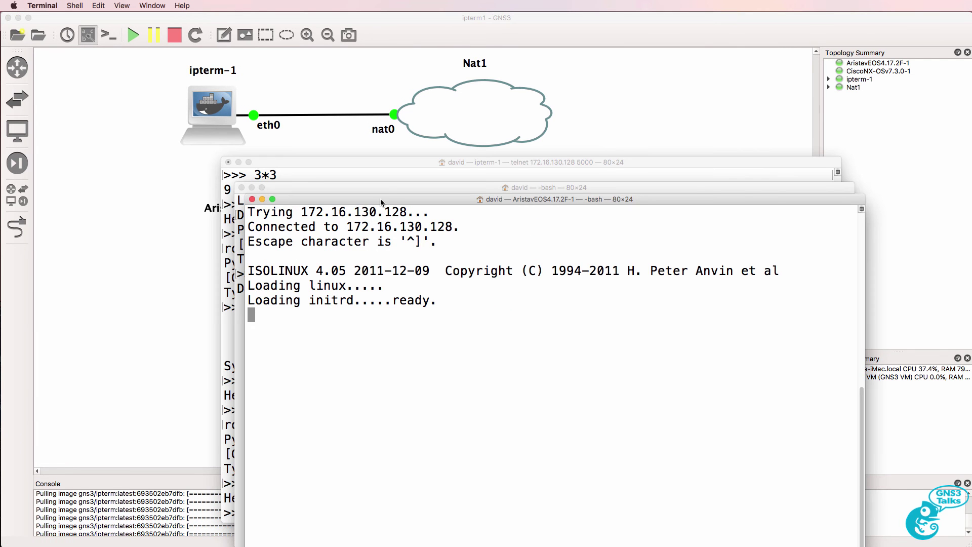
Arrange the console windows and open a console to CiscoNX-OSv7.3.0-1
drag(386, 194, 209, 176)
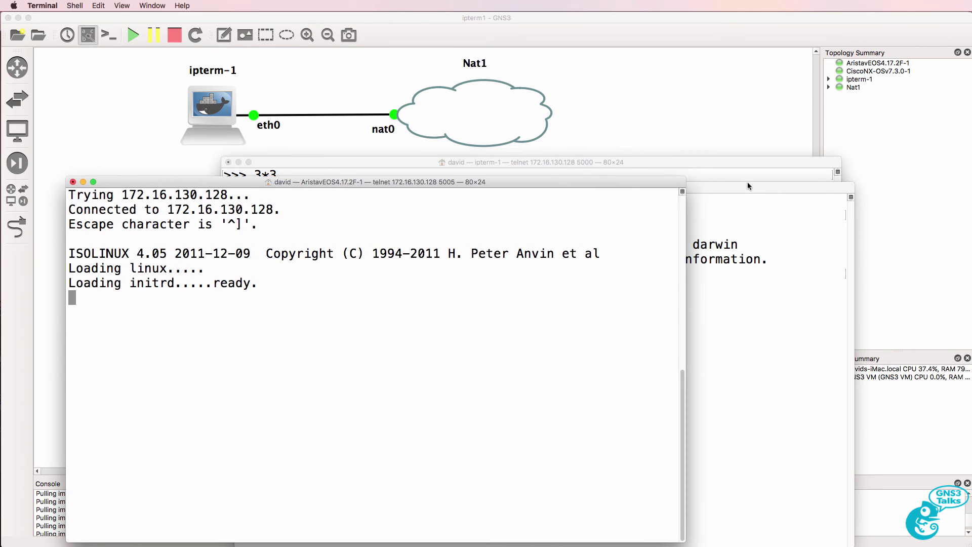
click(724, 189)
drag(724, 190, 739, 188)
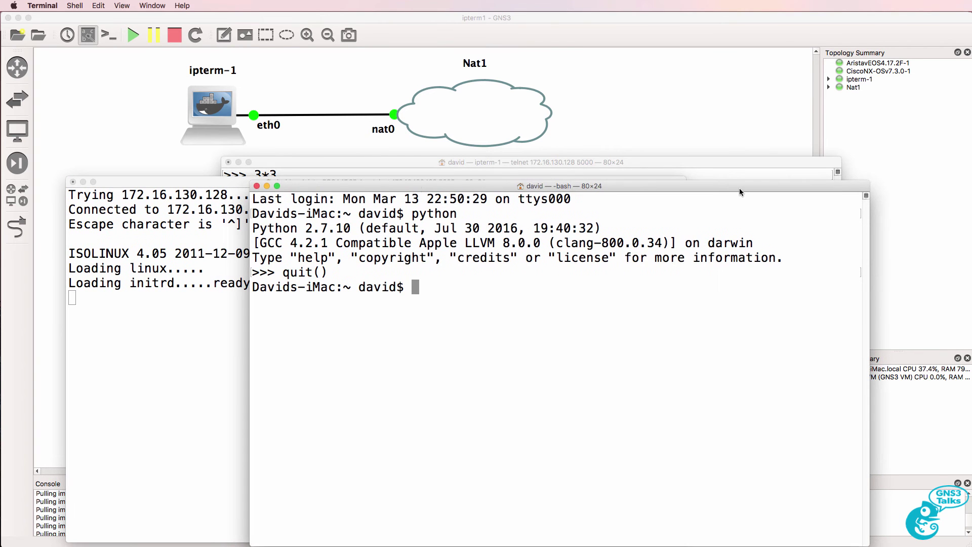
click(360, 151)
right_click(498, 262)
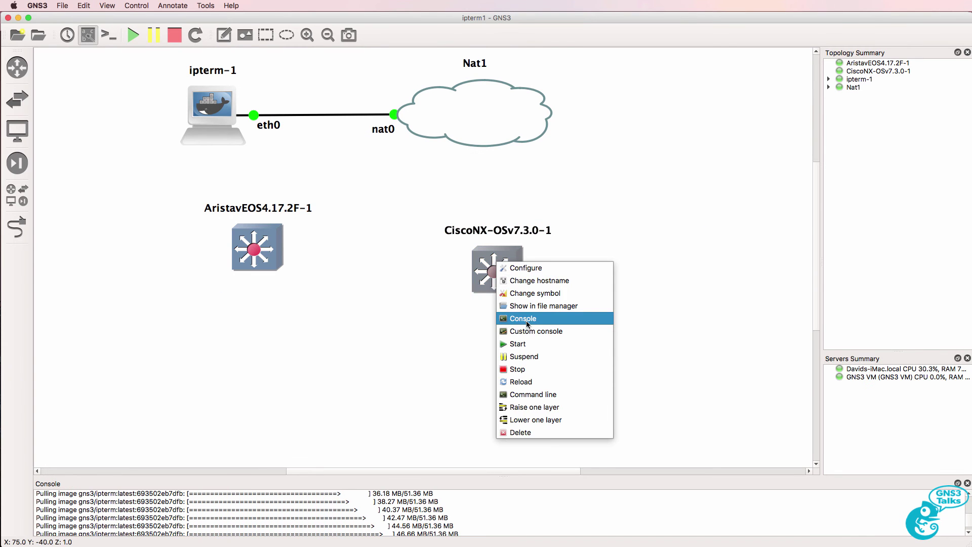
click(526, 318)
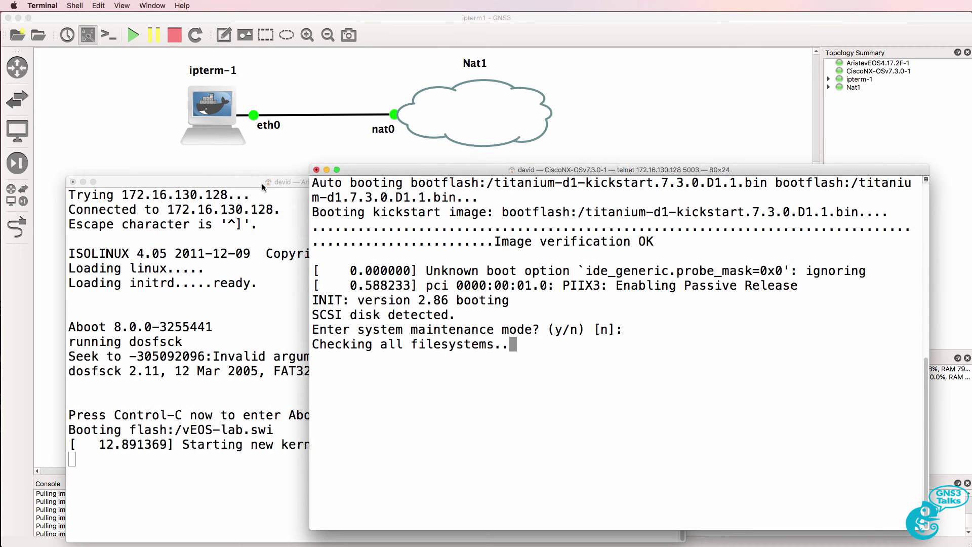
Bring the Arista and Cisco consoles into view, then return to the GNS3 topology
drag(262, 183, 232, 169)
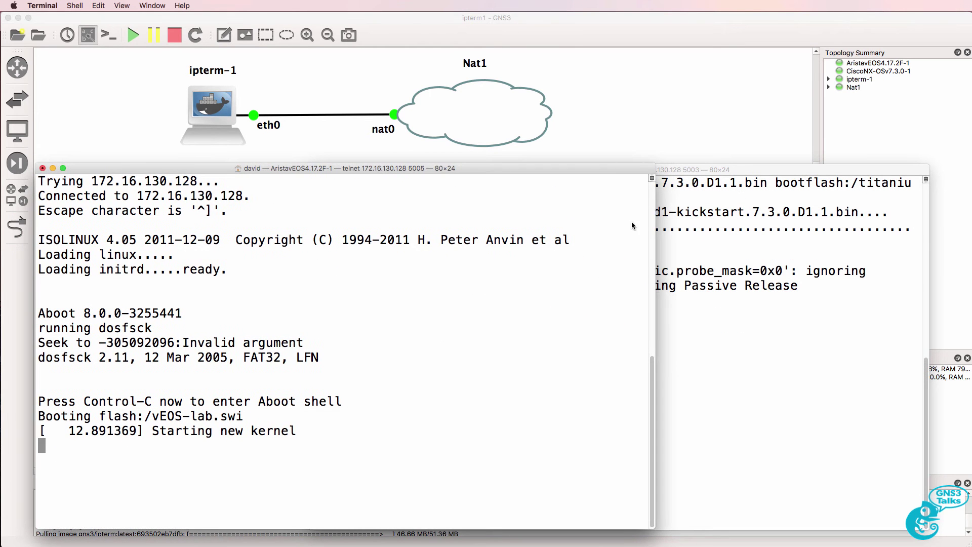
click(713, 238)
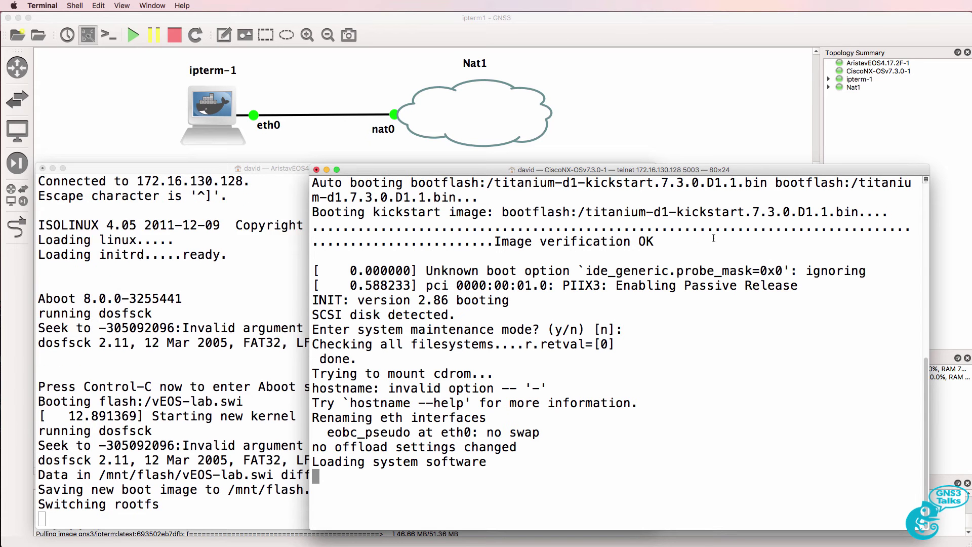
key(super+Tab)
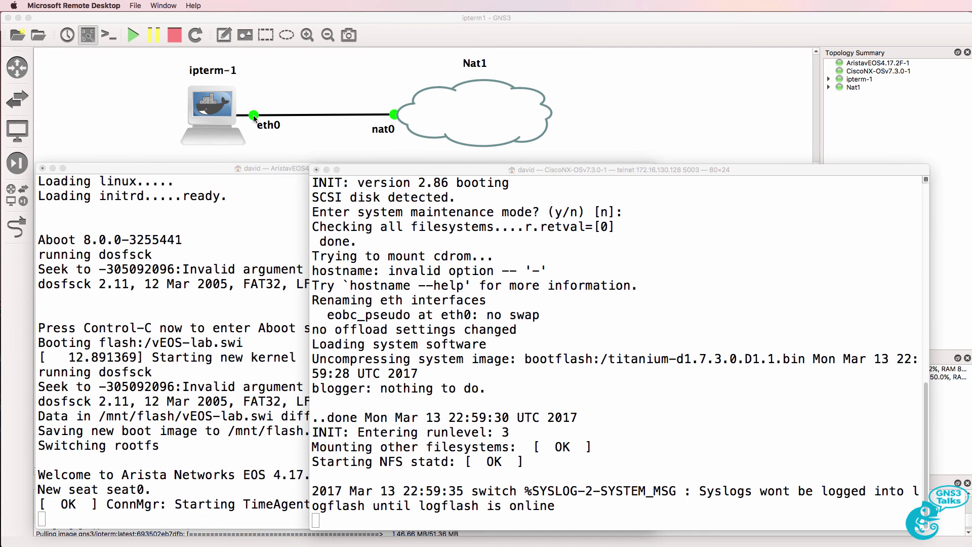
click(180, 108)
key(super+comma)
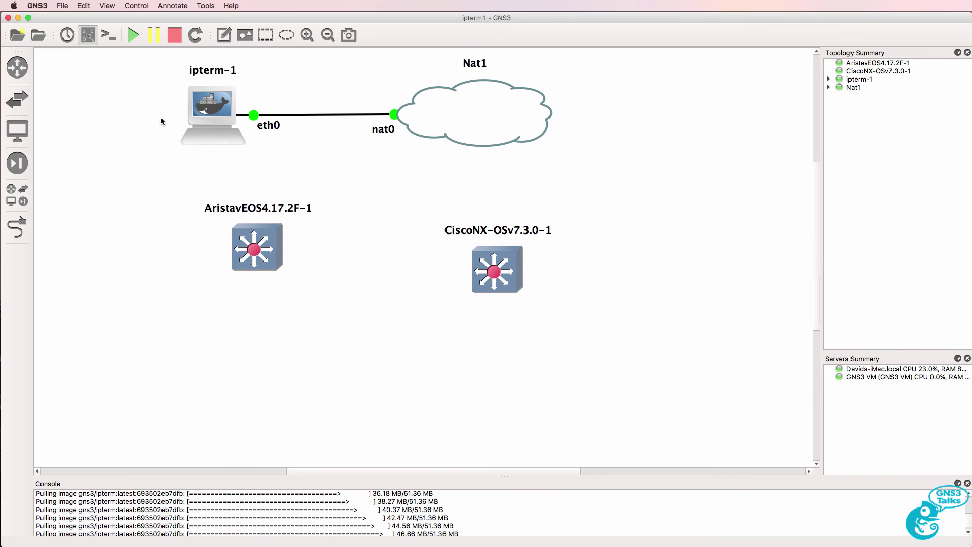
Check ipterm-1 is started with eth0 linked to Nat1, then open the GNS3 application menu
mouse_move(219, 109)
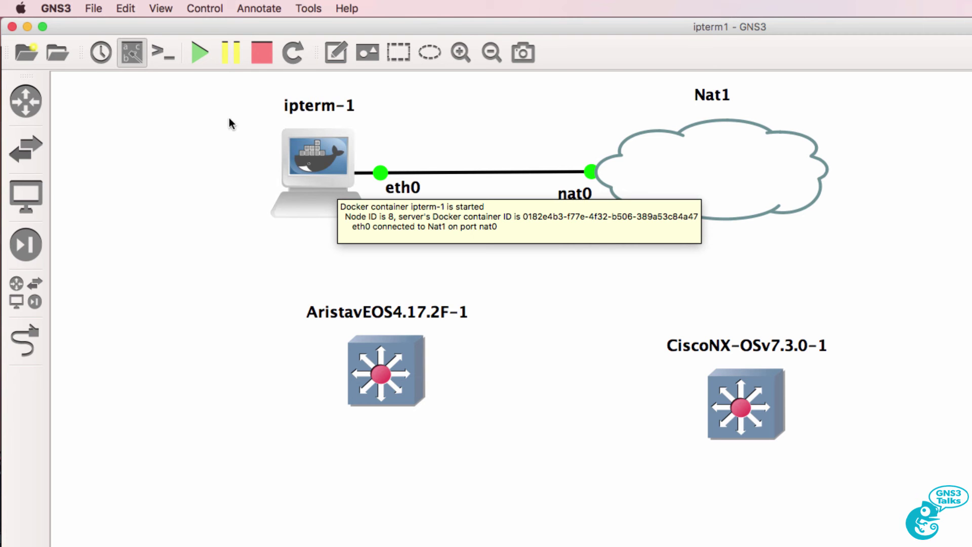
click(56, 8)
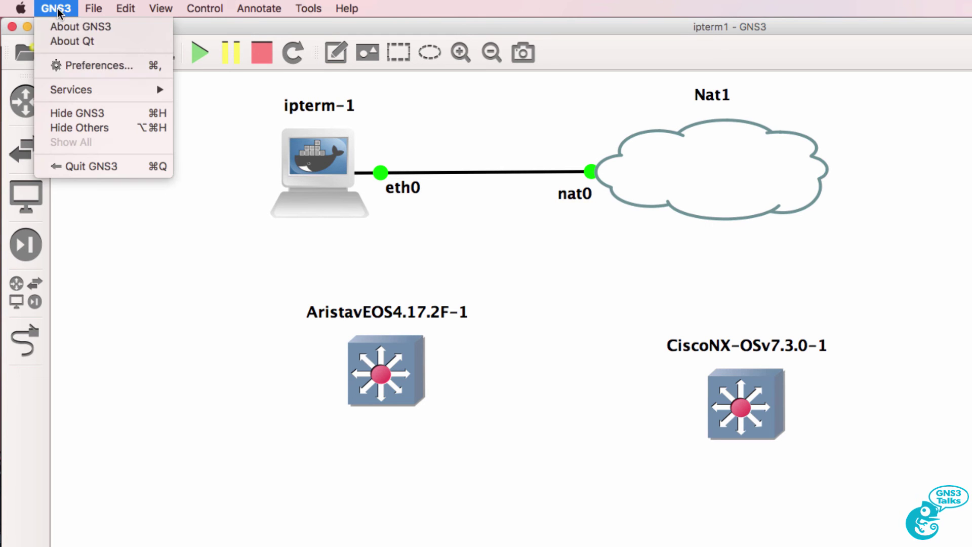
click(78, 65)
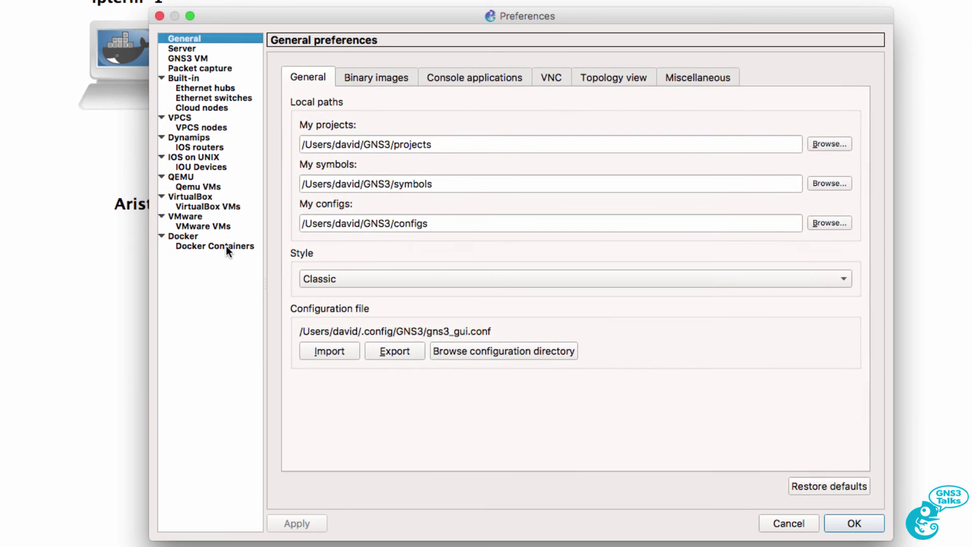
click(341, 311)
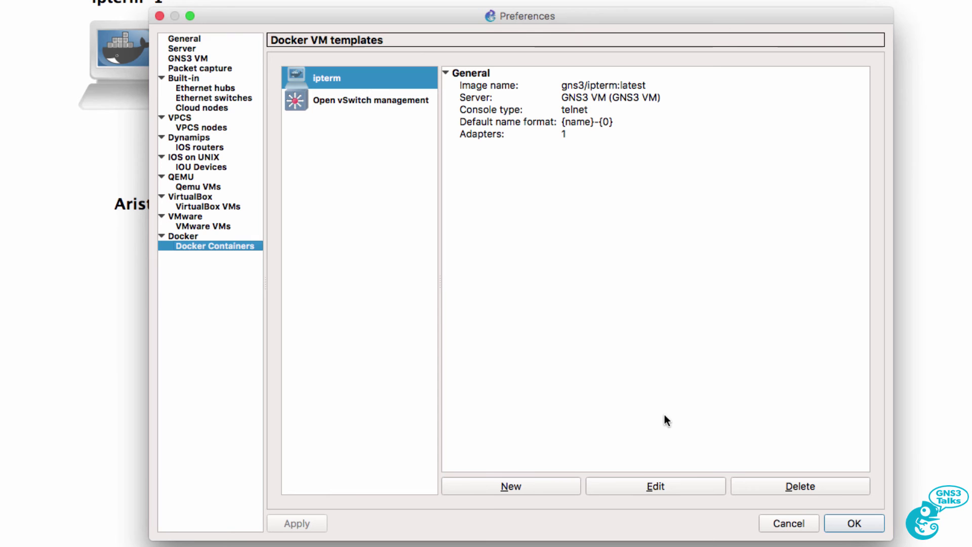
click(829, 525)
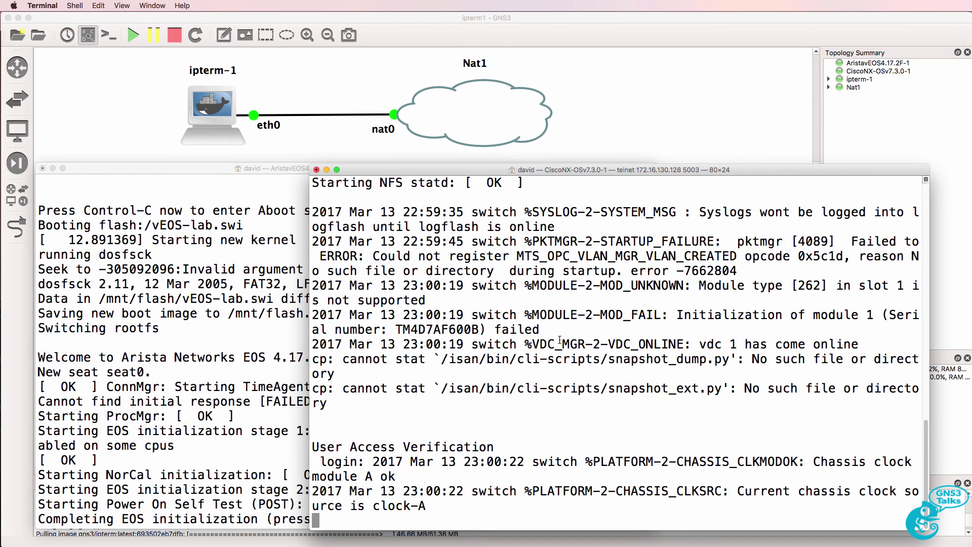
Log in to the NX-OSv switch as admin and check its OS with sh version
key(Return)
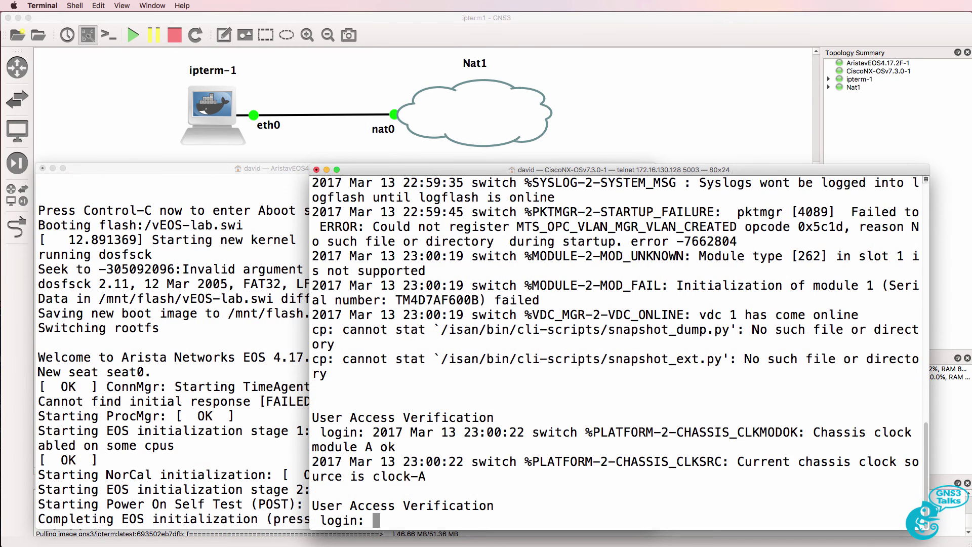
text(admin)
key(Return)
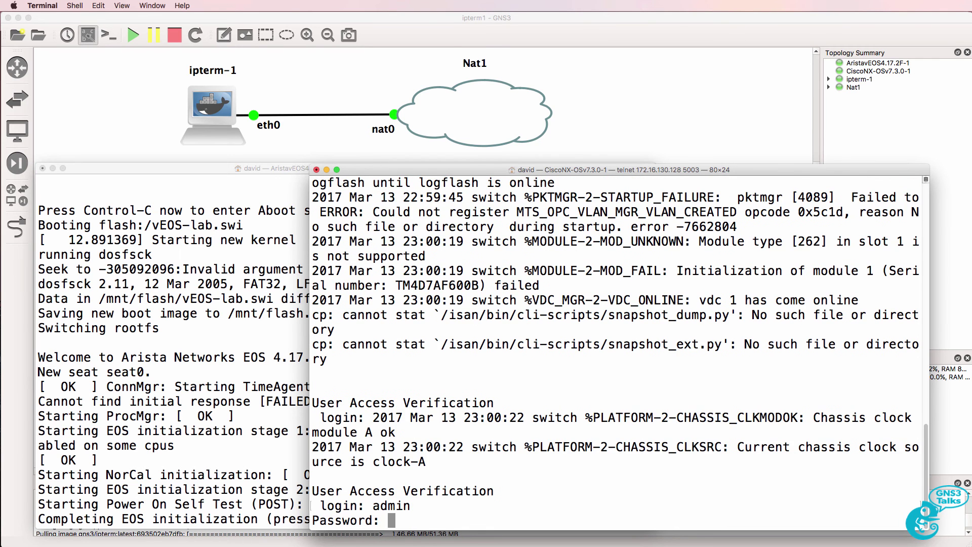
key(Return)
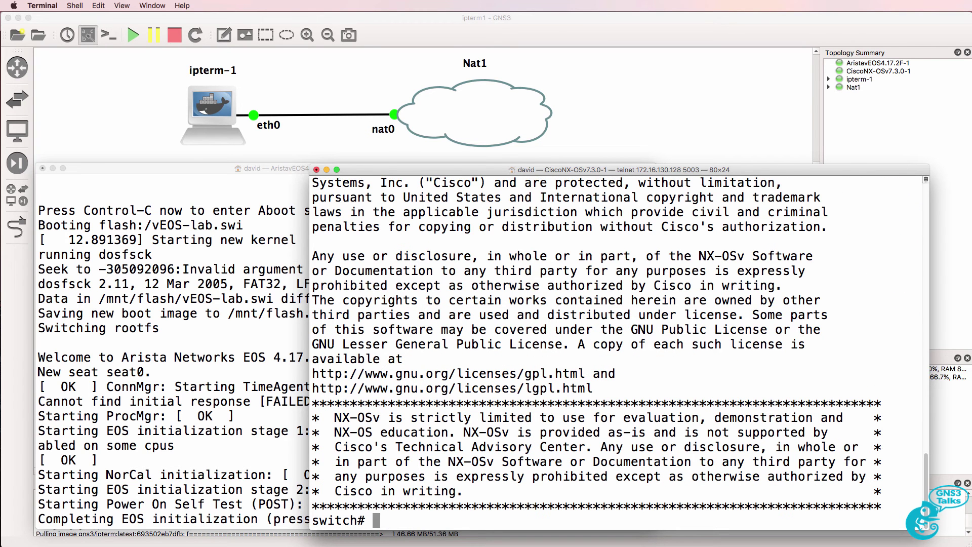
text(sh version)
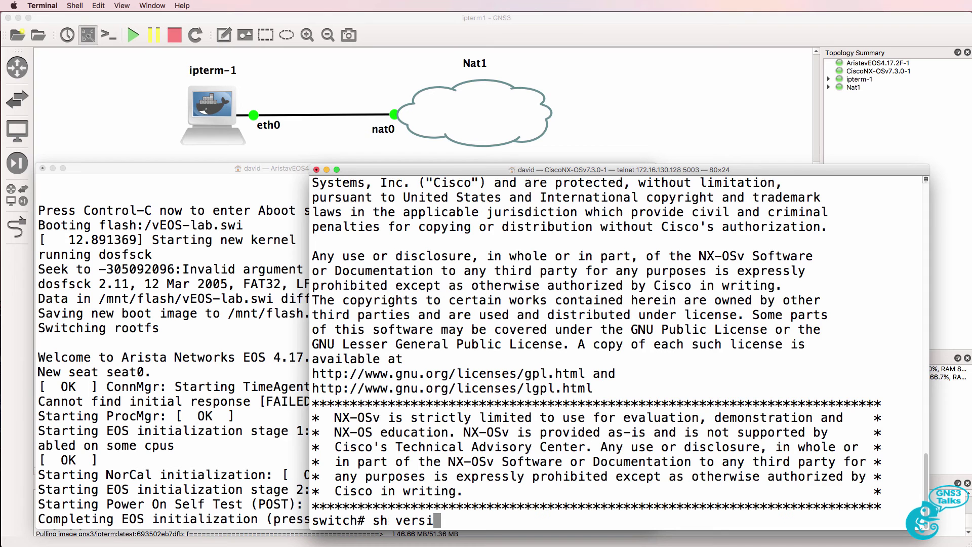
key(Return)
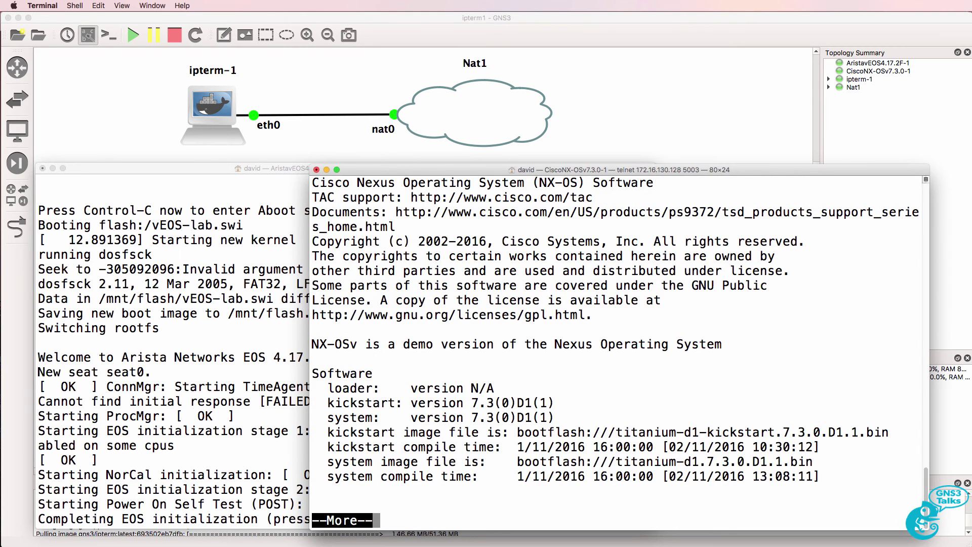
scroll(506, 304, up, 3)
drag(593, 197, 317, 191)
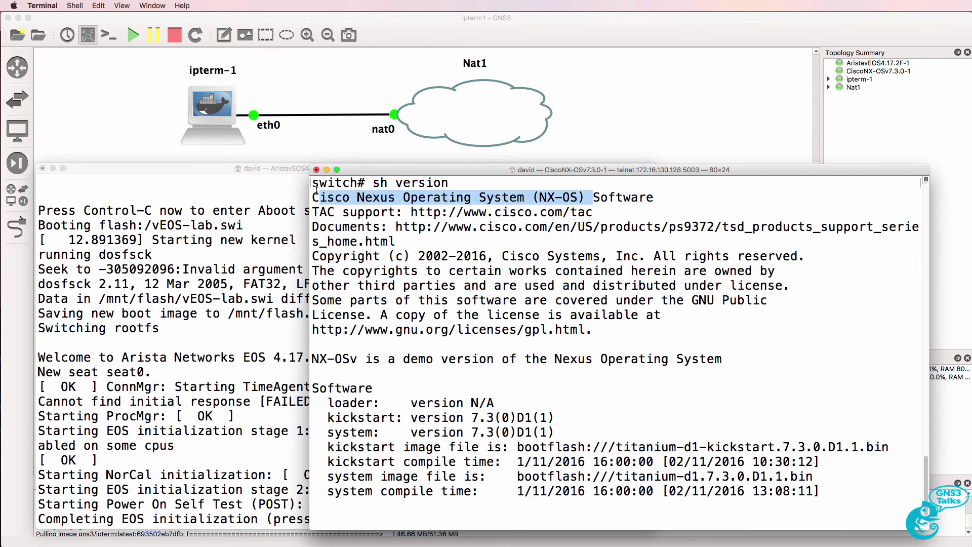
key(space)
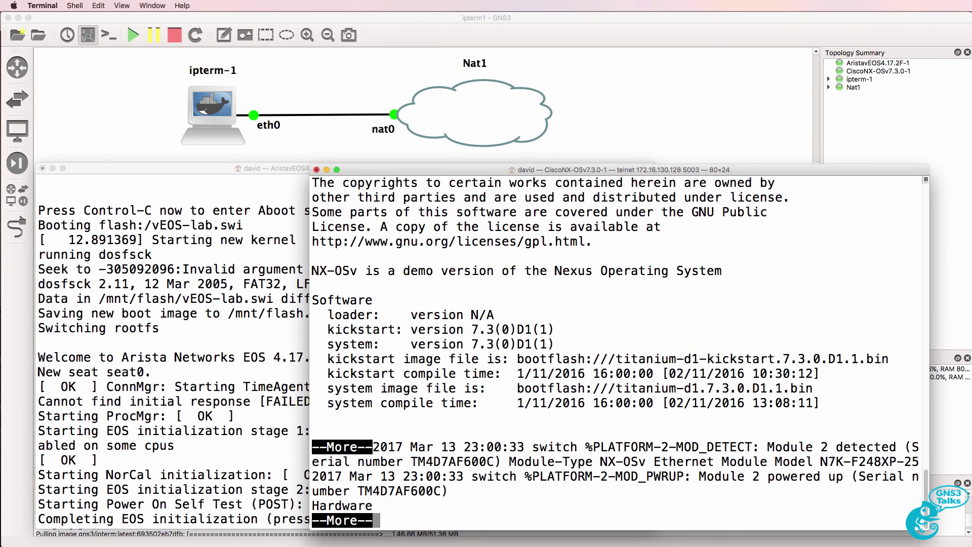
Start the switch's Python shell, print "Hello World", then quit()
text(qpython)
key(Return)
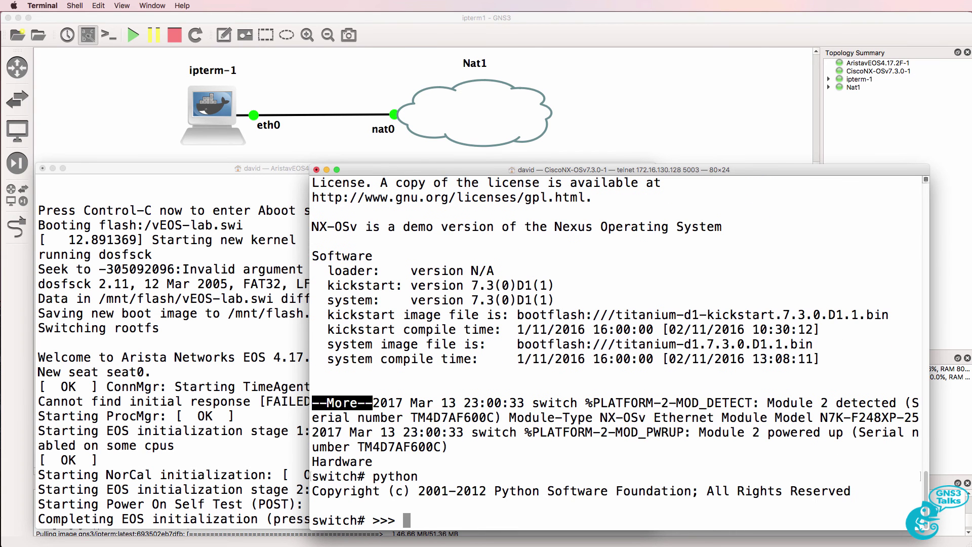
text(prin)
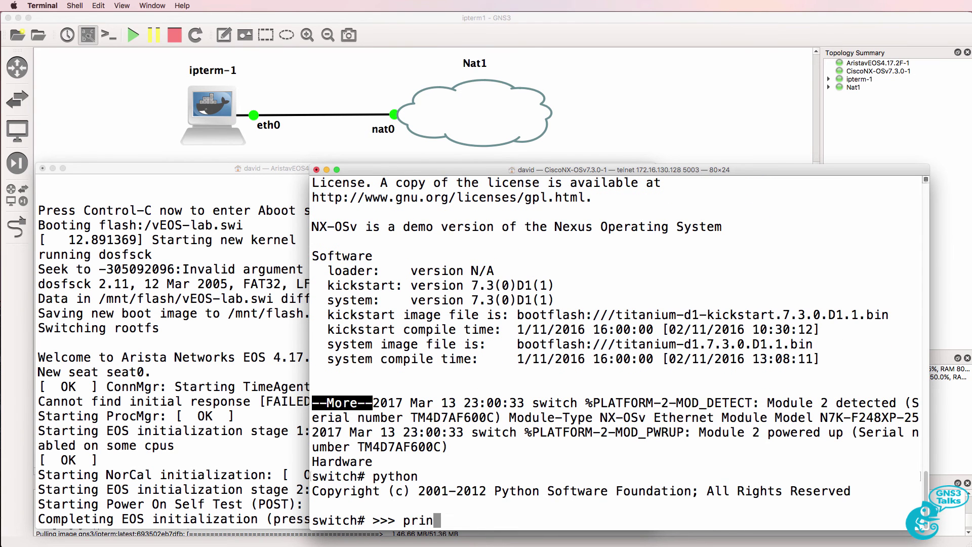
text(t "H)
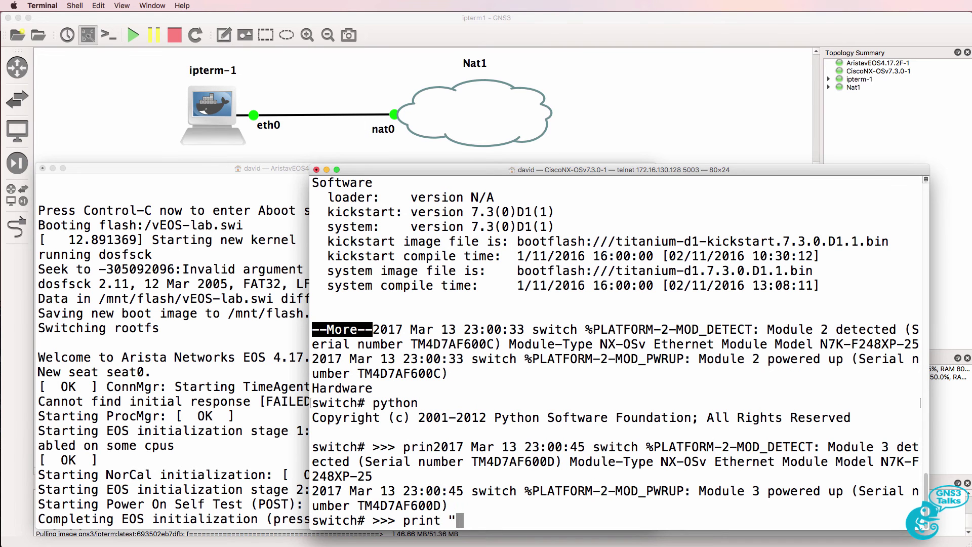
text(ello World")
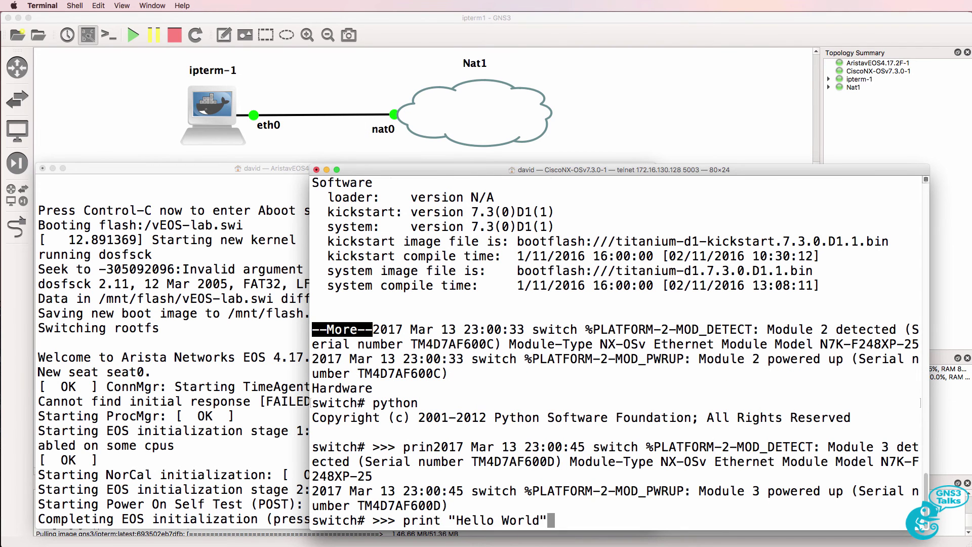
key(Return)
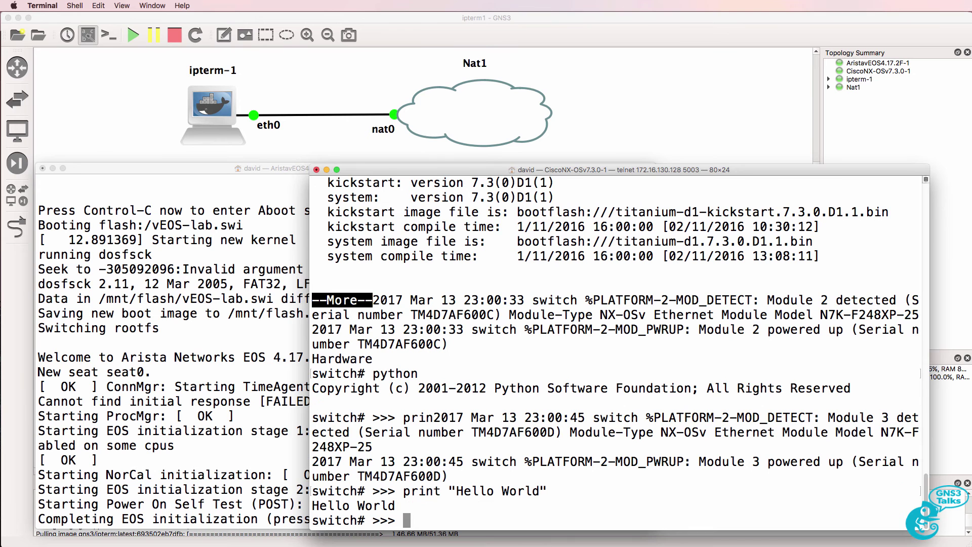
text(quit)
text(())
key(Return)
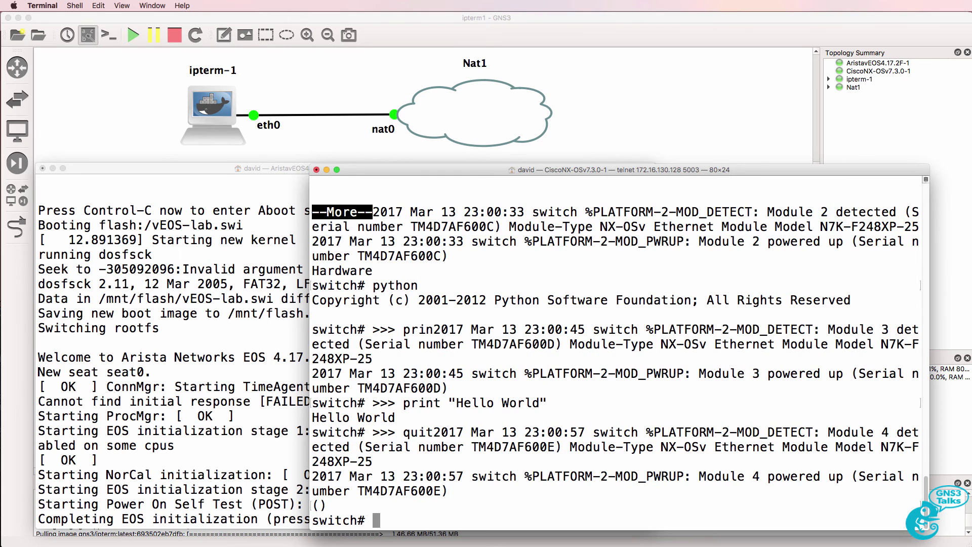
On the Arista console, log in as admin, enter privileged mode with en, and start python
click(177, 379)
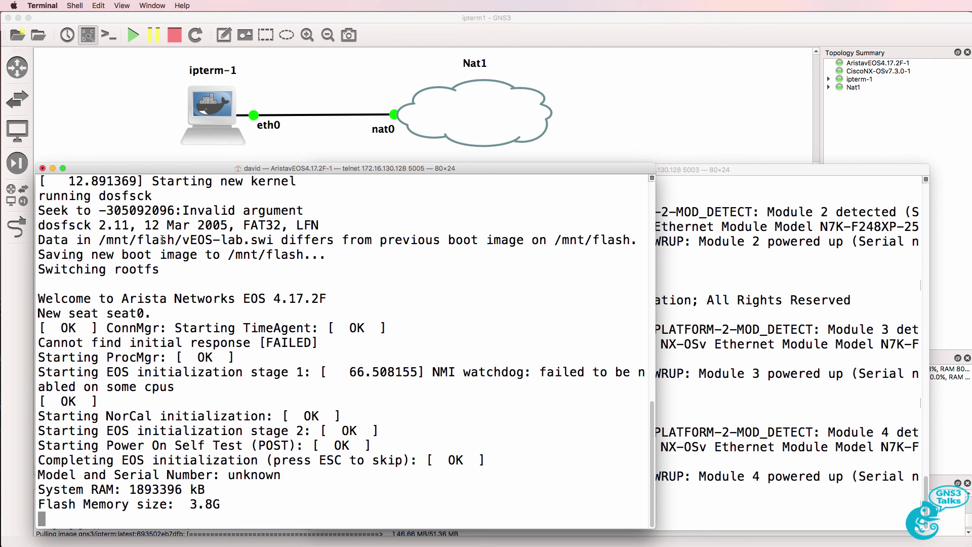
text(admin)
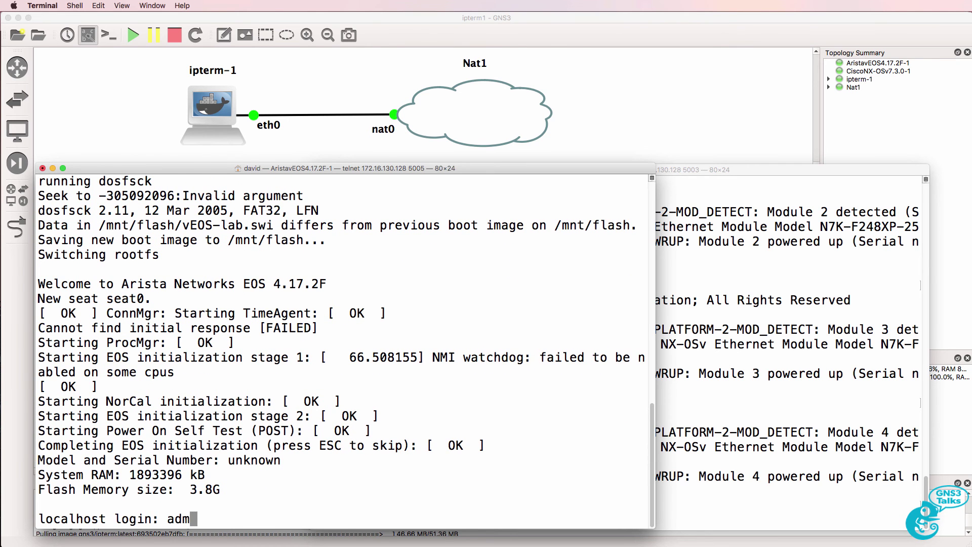
key(Return)
text(en)
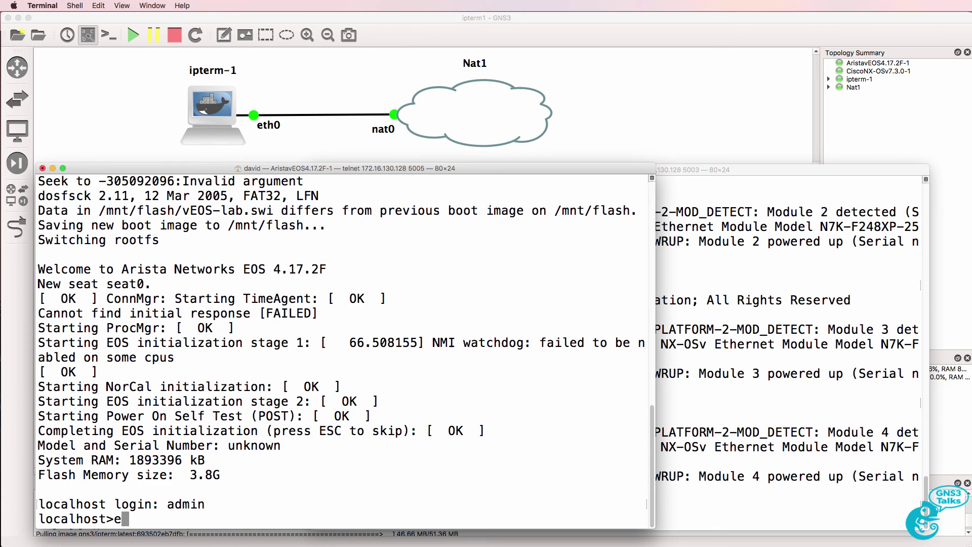
key(Return)
text(python)
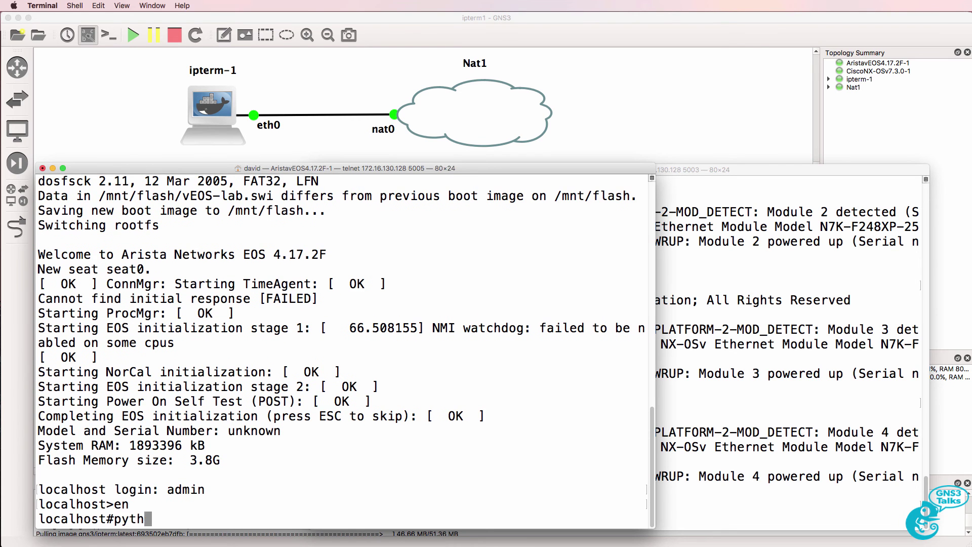
key(Return)
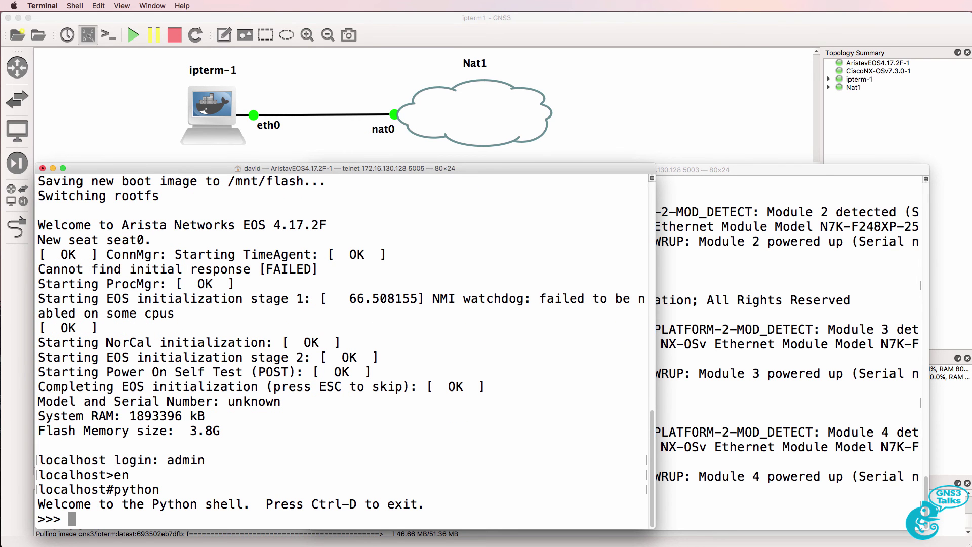
Print "Hello World" in Python, fixing the misspelling, then quit() the interpreter
text(print "Hel)
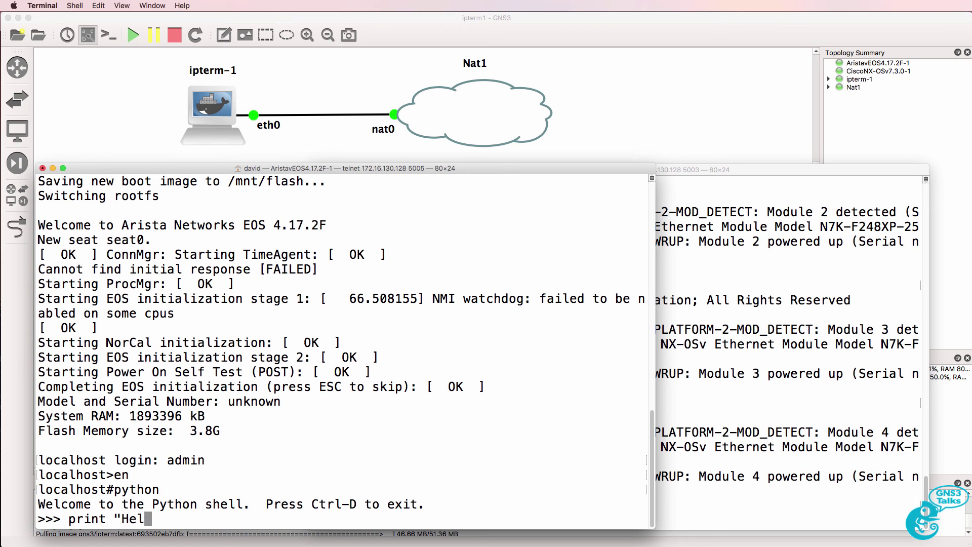
text(lo World")
key(Return)
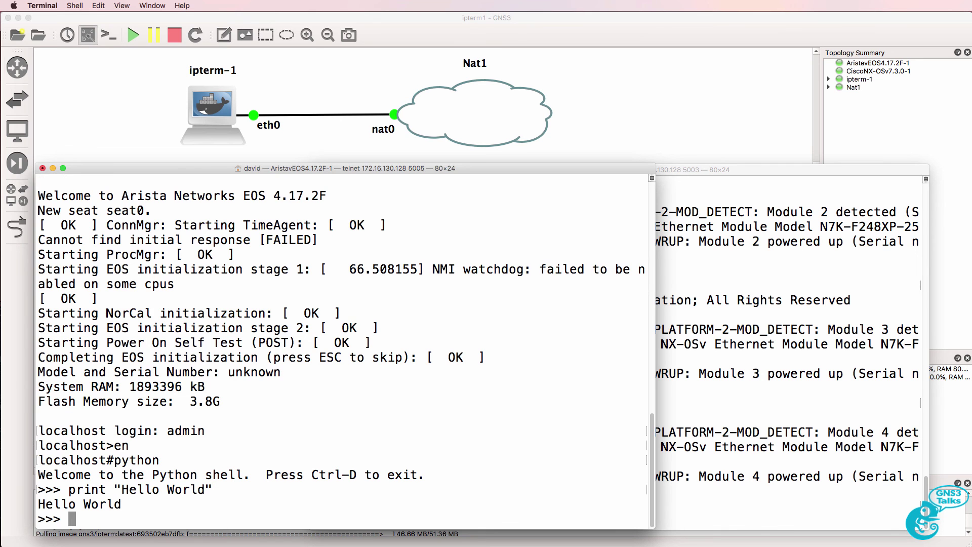
text(quit())
key(Return)
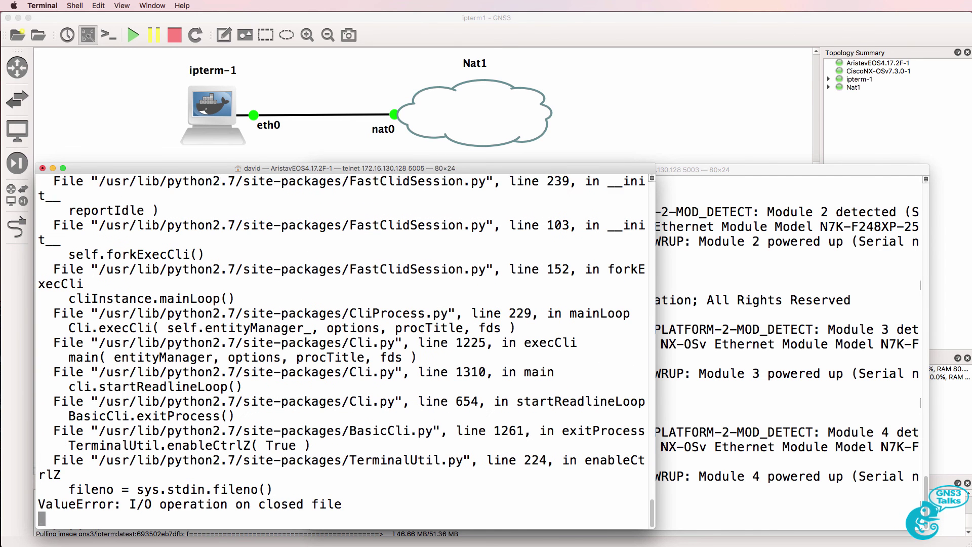
Log back in as admin, run en, and launch python-shell via tab completion
text(admin)
key(Return)
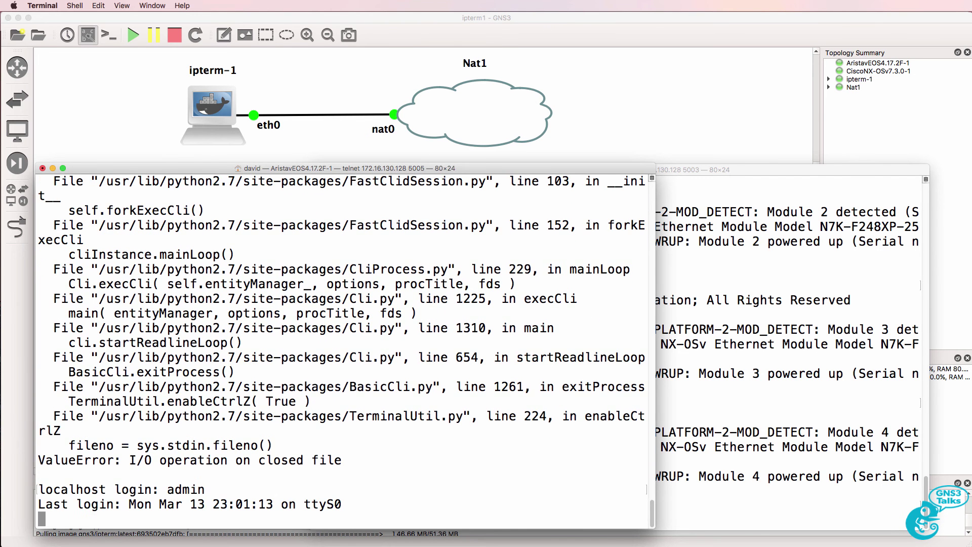
text(en)
key(Return)
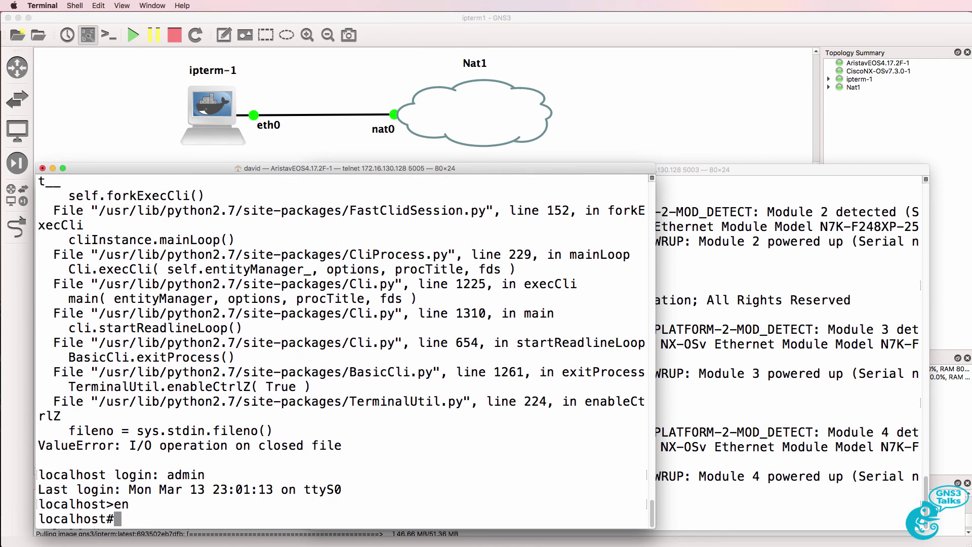
text(py)
key(Tab)
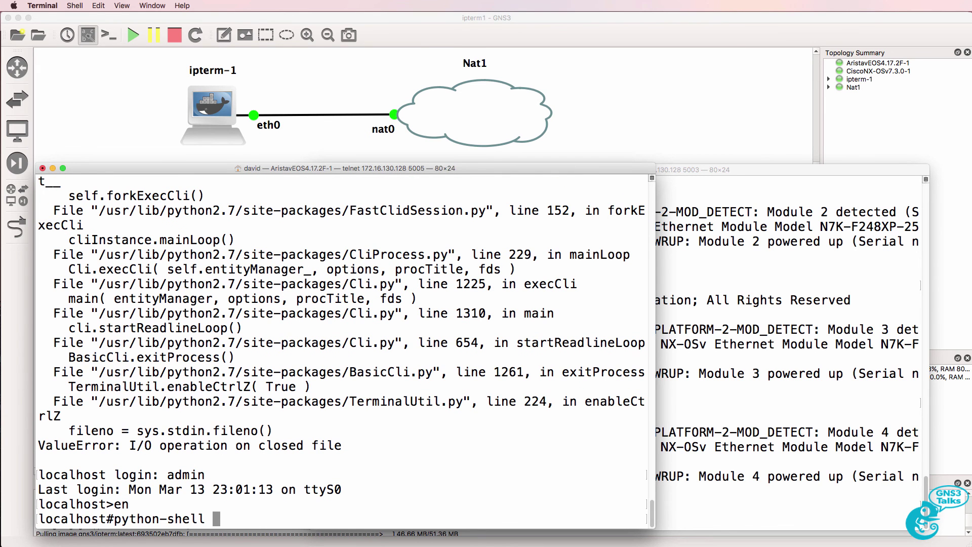
text(?)
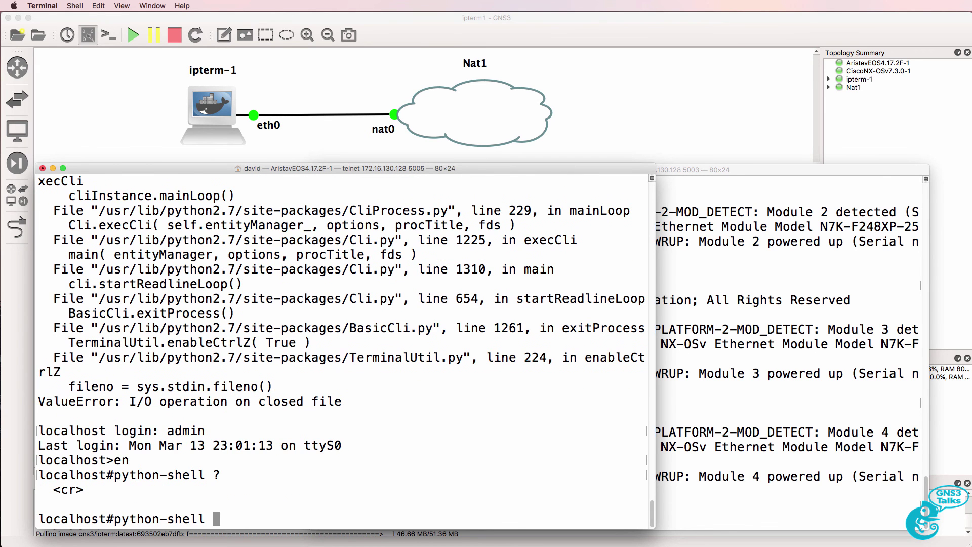
key(Return)
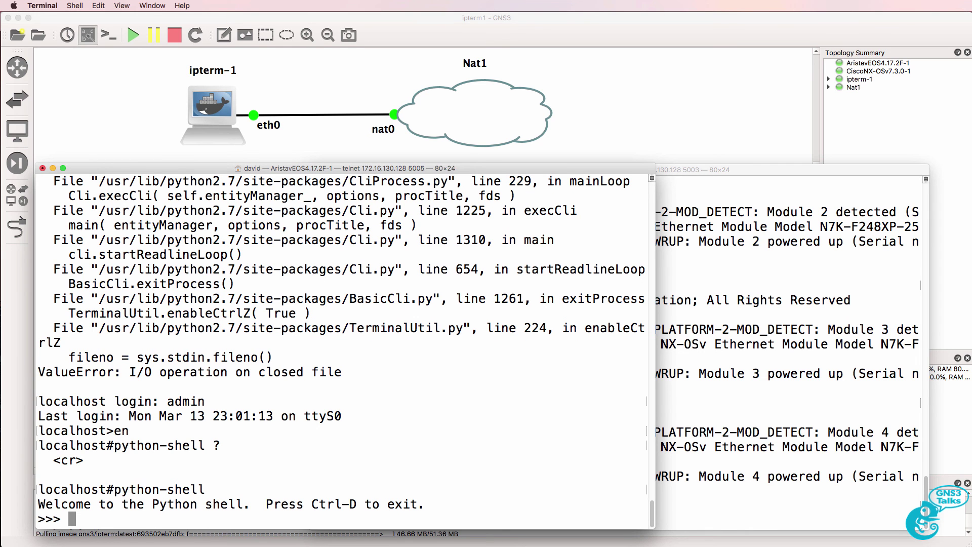
Evaluate 1_1, 1+1 and 2+2 in the Python shell, then exit with Ctrl-D to localhost#
text(1_1)
key(Return)
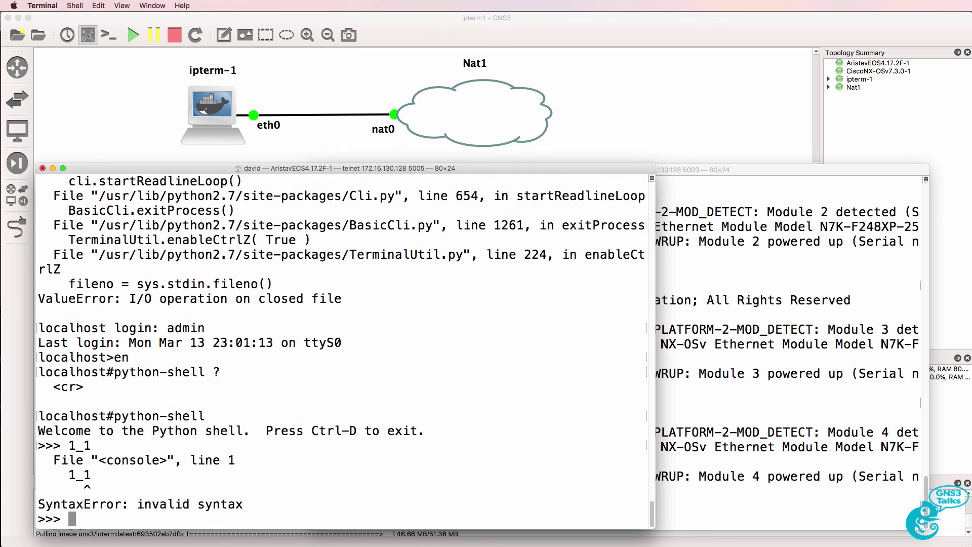
text(1+1)
key(Return)
text(2+2)
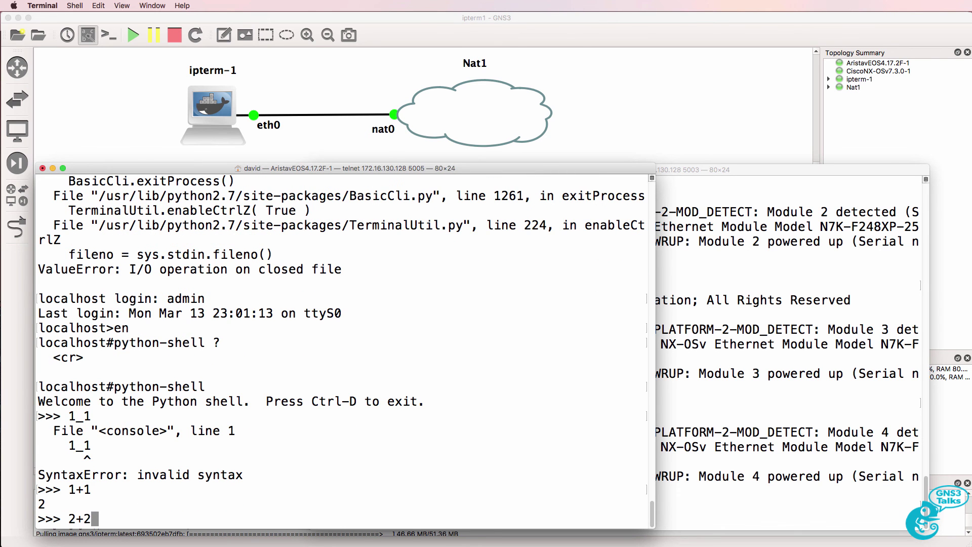
key(Return)
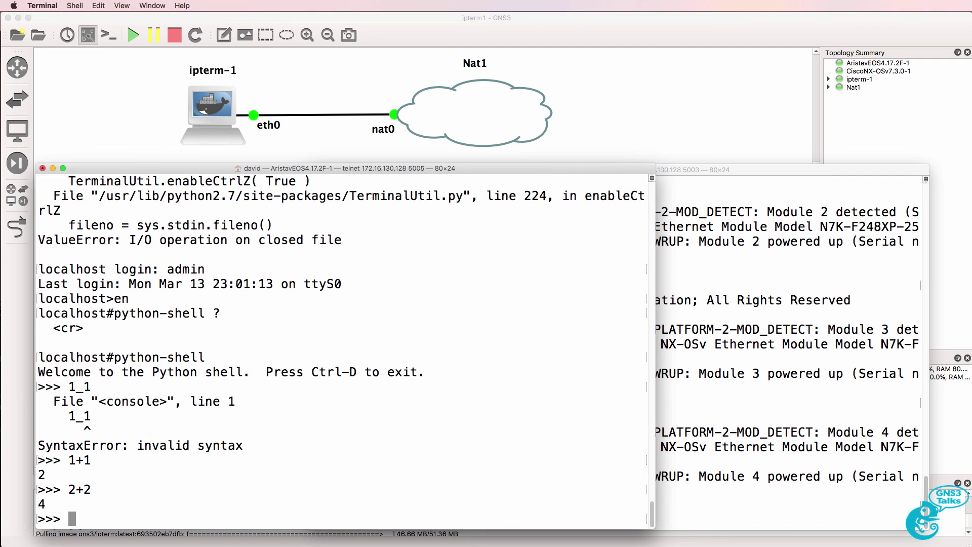
key(ctrl+d)
key(Return)
key(Return)
key(Return)
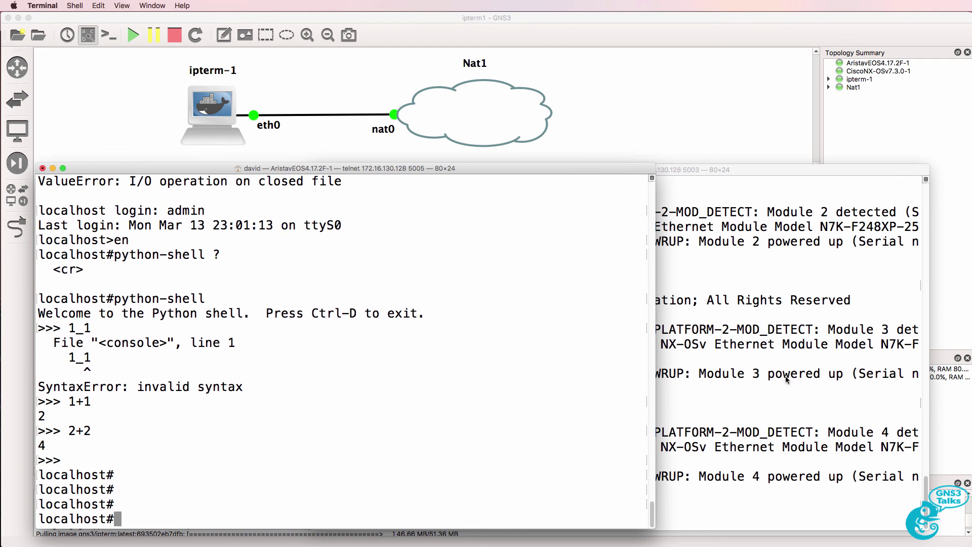
On the CiscoNX-OSv console, start python then quit() it, and return to the GNS3 topology window
click(785, 377)
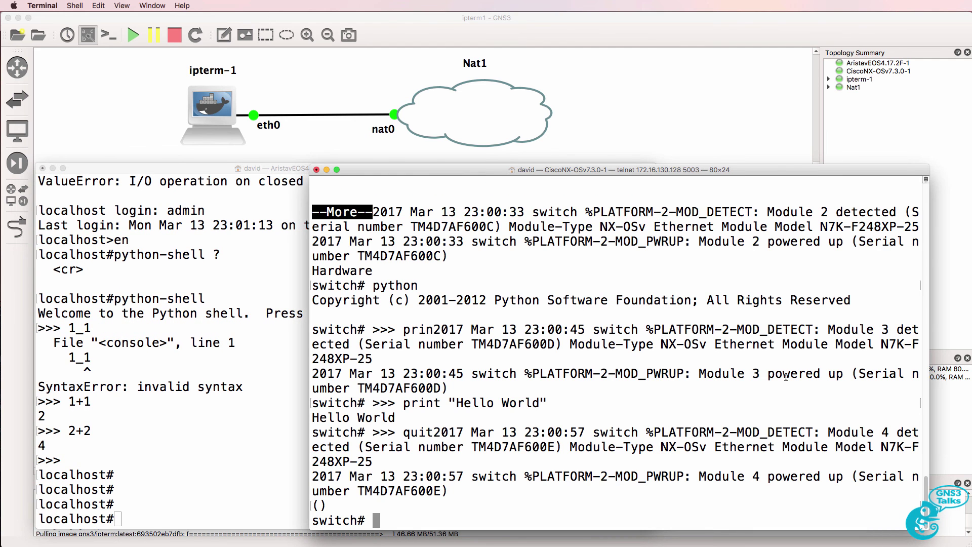
text(python )
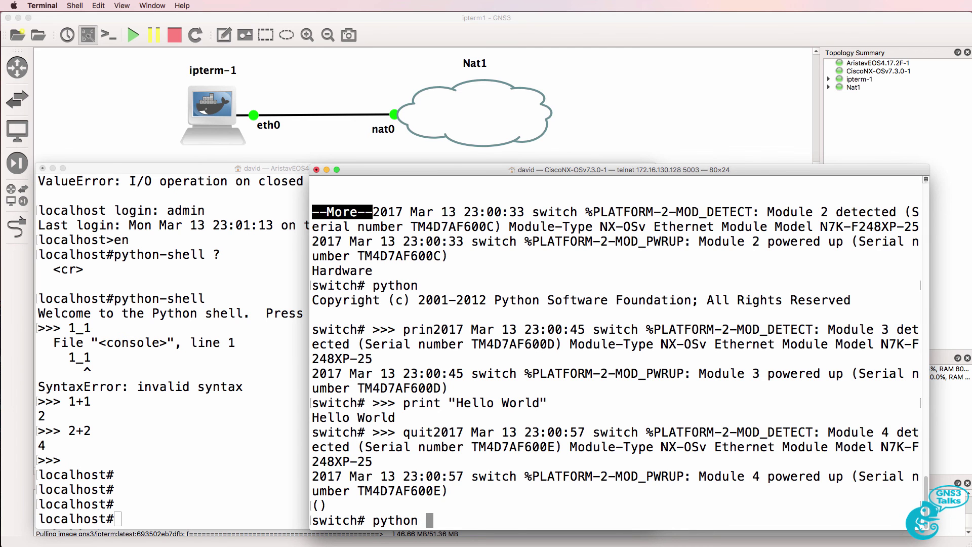
text(?)
key(Return)
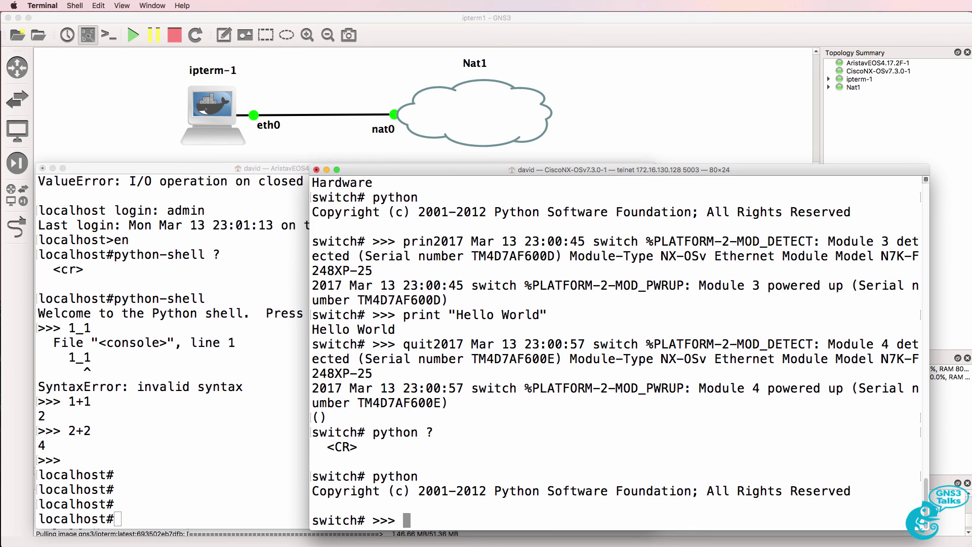
text(quit())
key(Return)
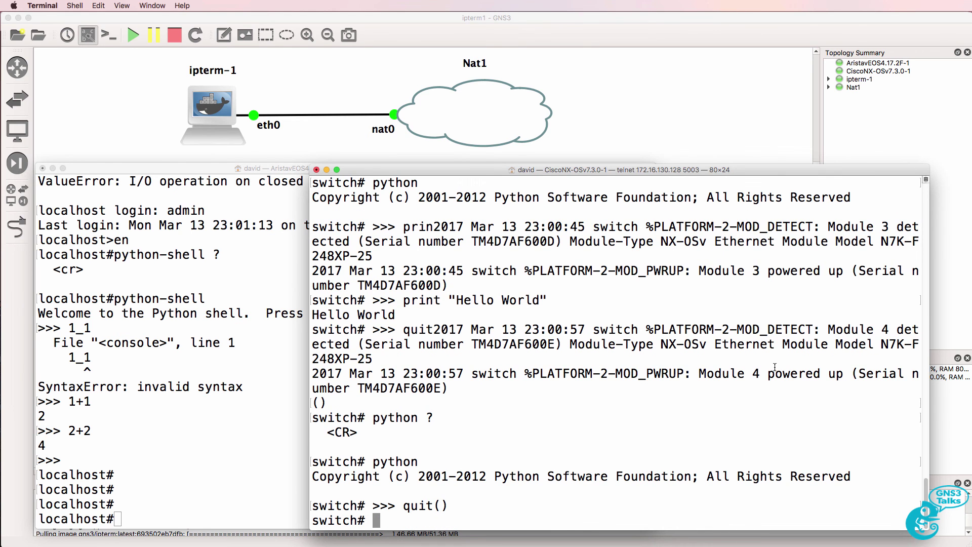
key(super+Tab)
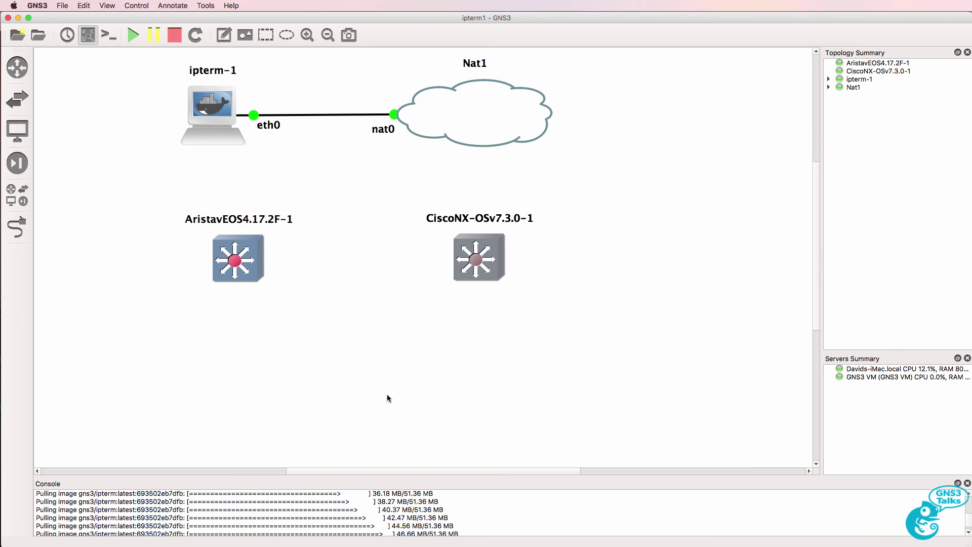